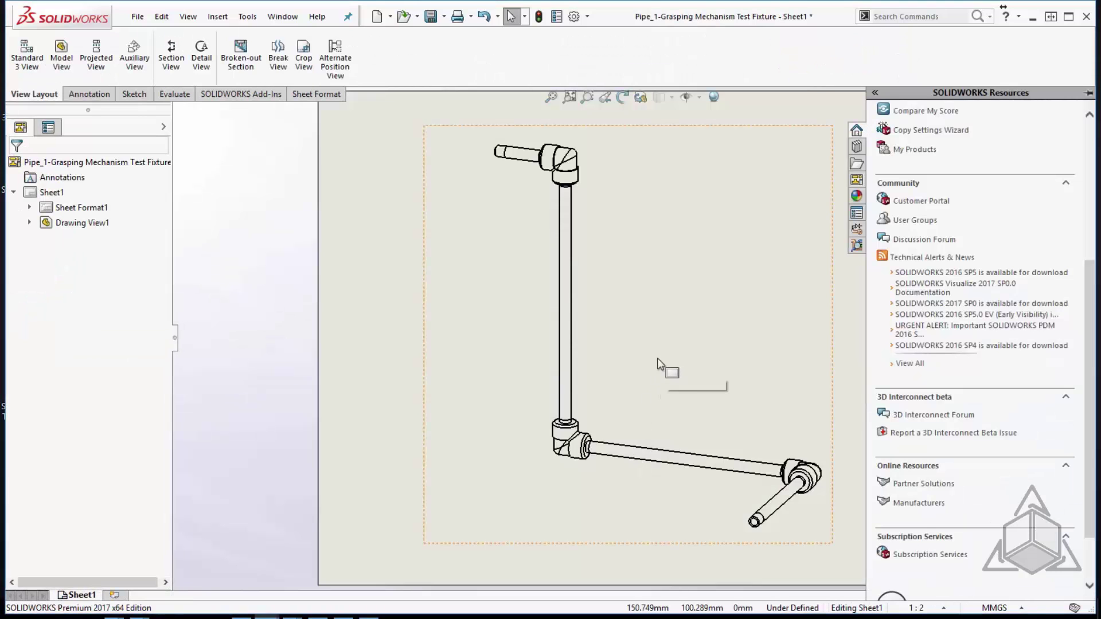
- Collapse the SOLIDWORKS Resources task pane to widen the pipe fixture drawing sheet
{"action": "left_click", "coordinate": [388, 349]}
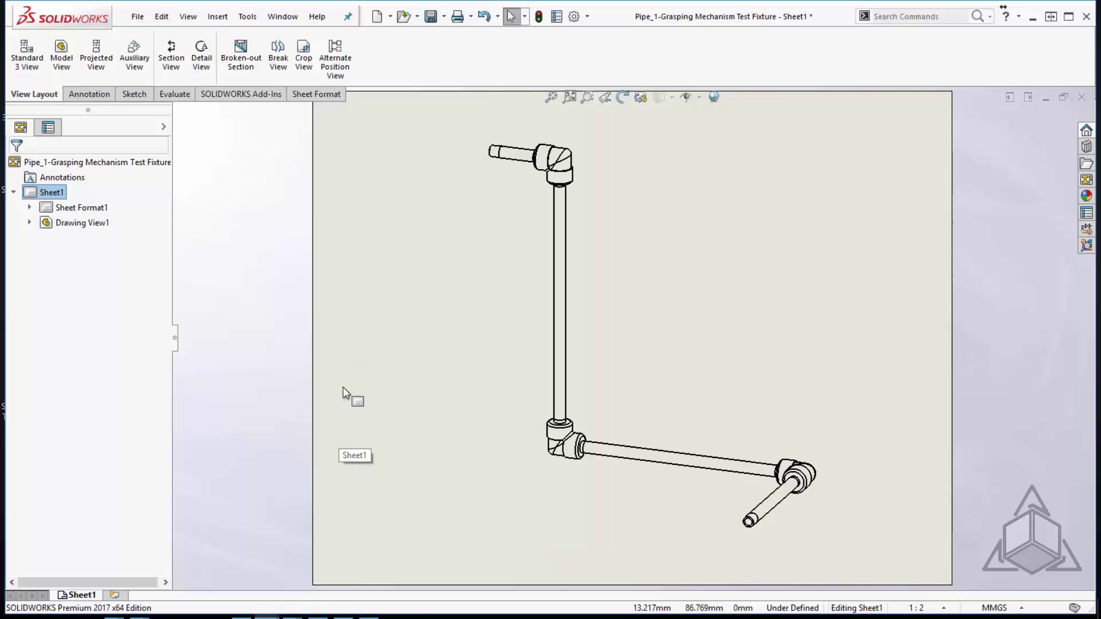
- In the pipe fixture assembly, give the short lower angled pipe a red colour appearance
{"action": "key", "text": "ctrl+Tab"}
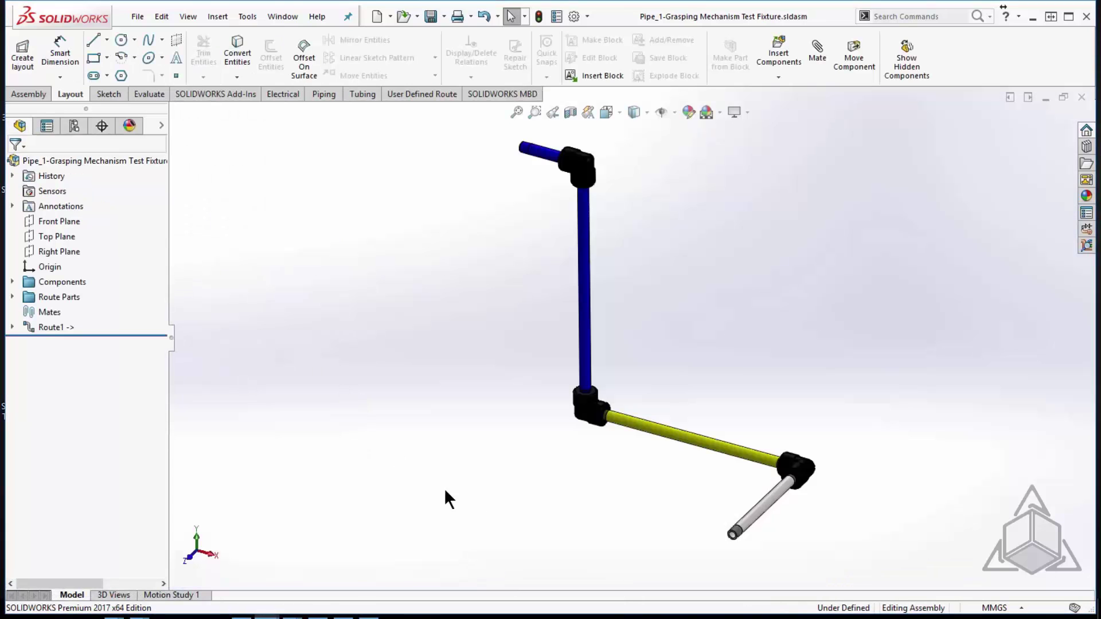
{"action": "left_click", "coordinate": [1083, 196]}
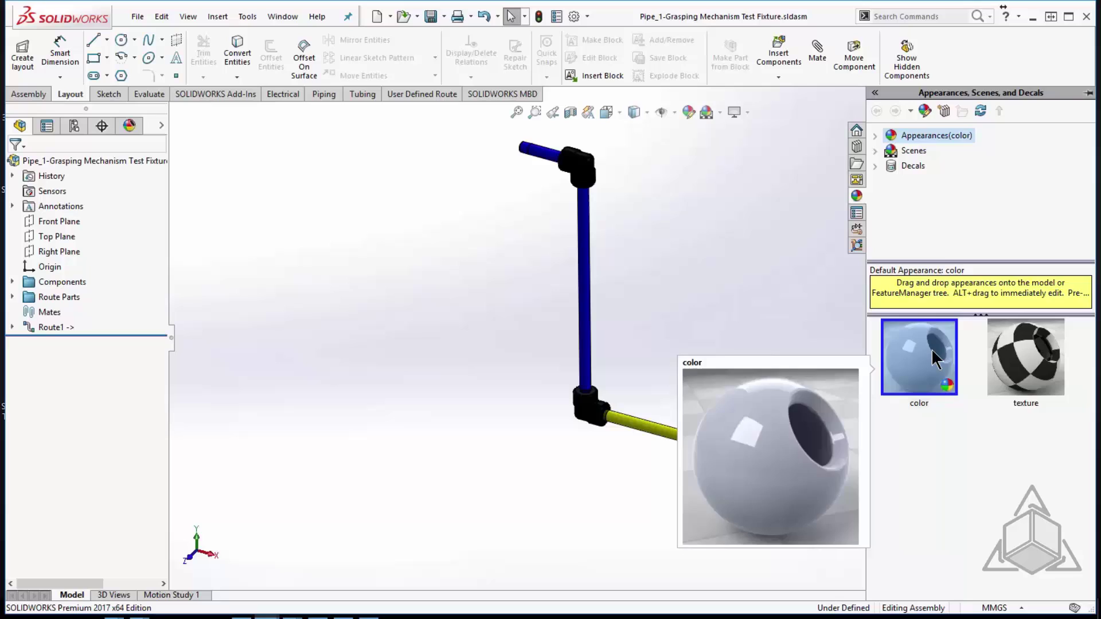
{"action": "left_click_drag", "start_coordinate": [932, 349], "coordinate": [769, 503]}
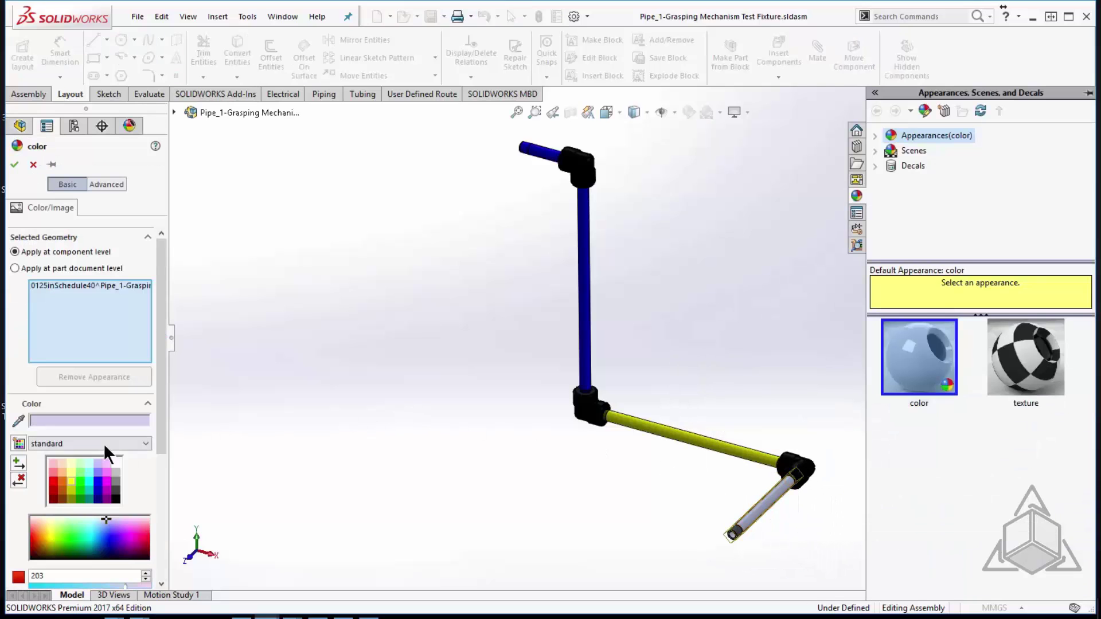
{"action": "left_click", "coordinate": [52, 481]}
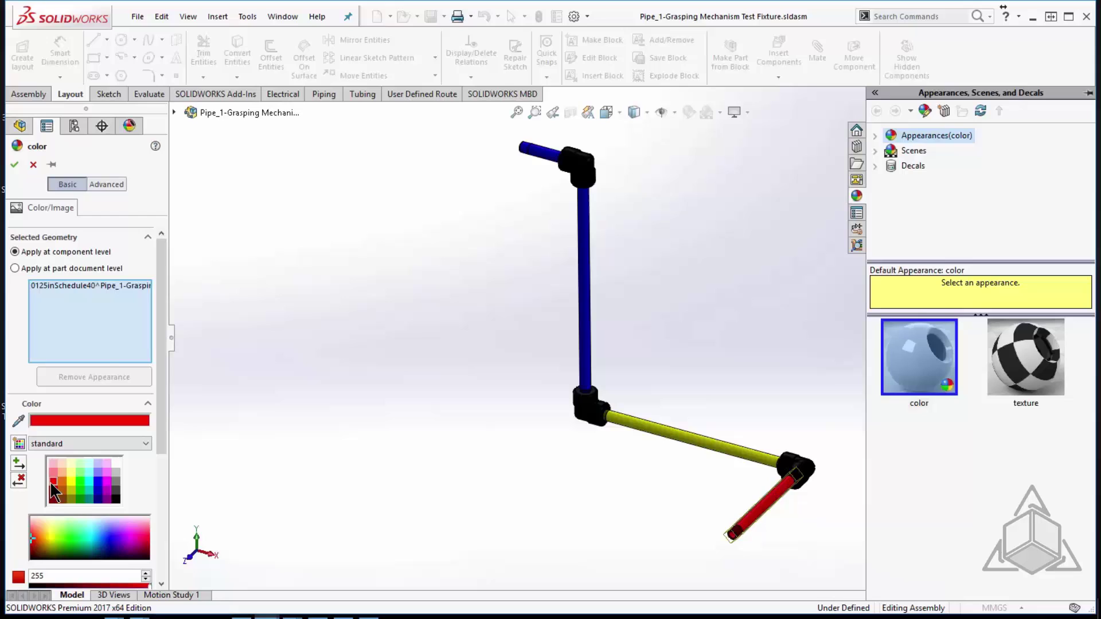
{"action": "left_click", "coordinate": [14, 165]}
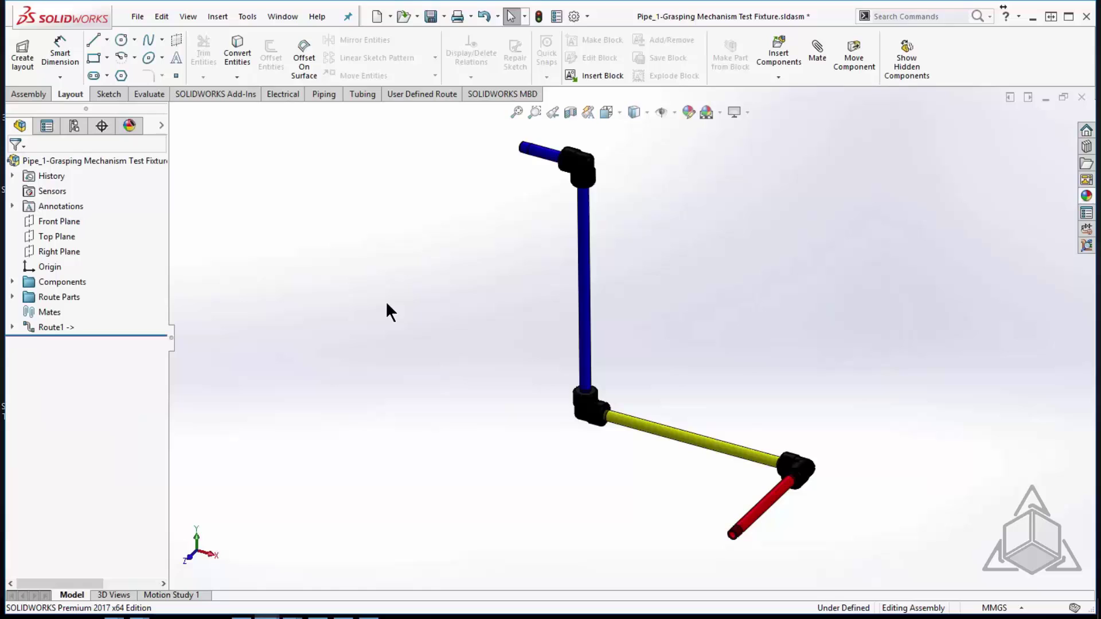
- In the fixture drawing's Document Properties > Detailing, enable 'Use model color for HLR/HLV in drawings'
{"action": "key", "text": "ctrl+Tab"}
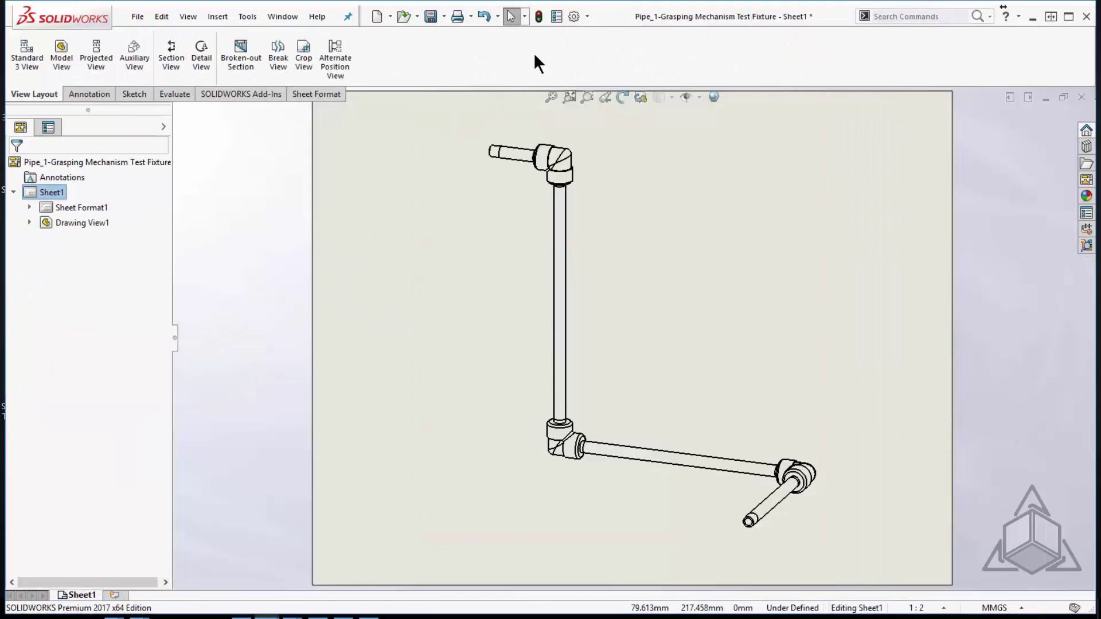
{"action": "left_click", "coordinate": [572, 17]}
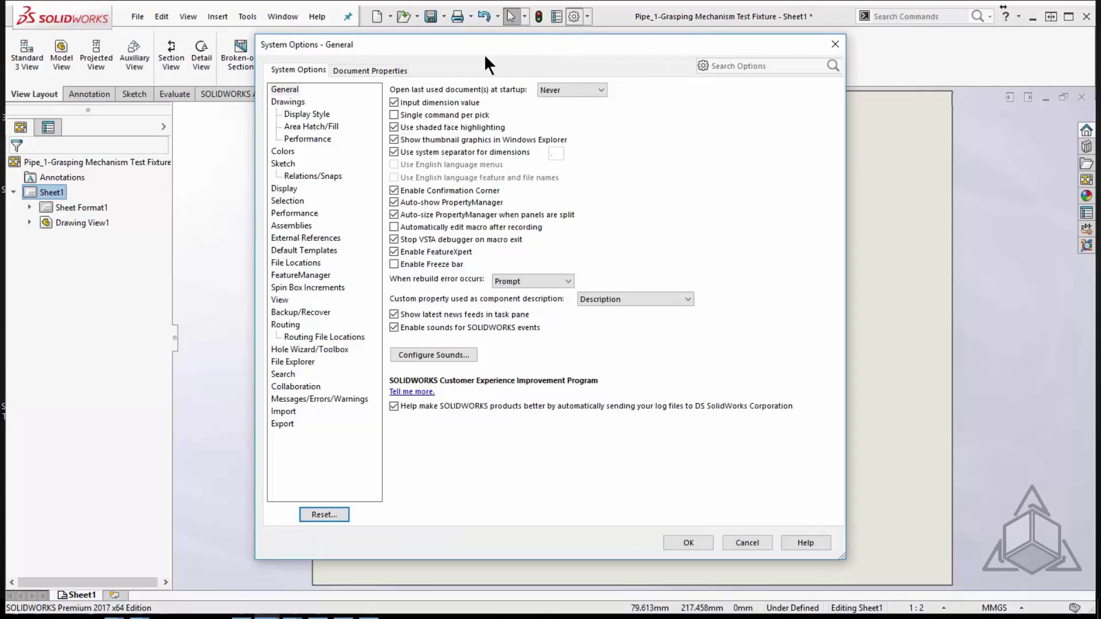
{"action": "left_click", "coordinate": [401, 73]}
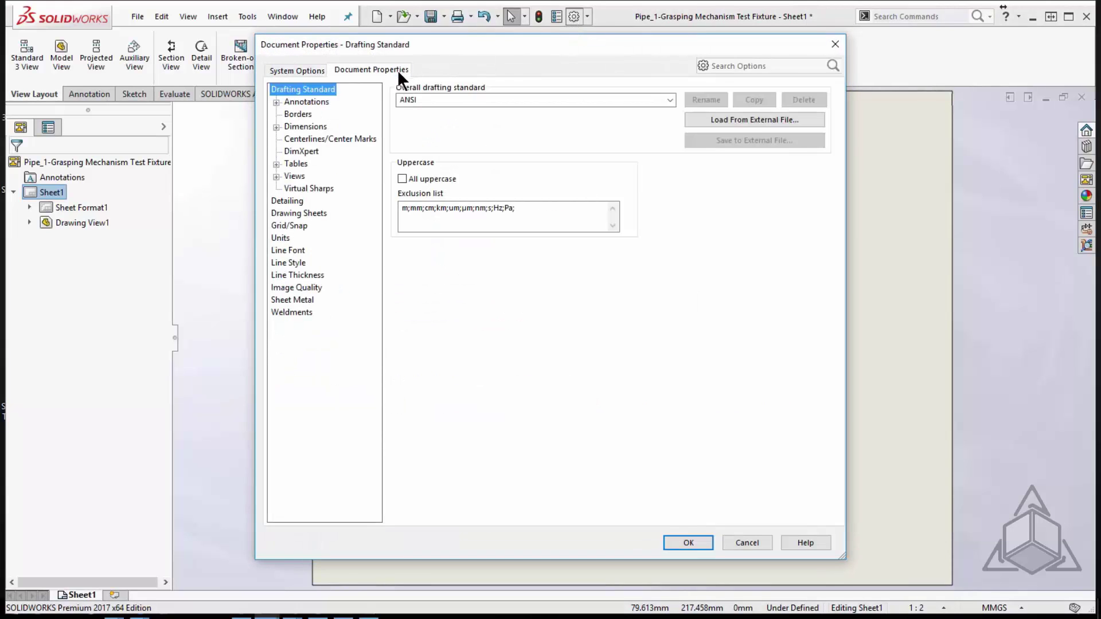
{"action": "left_click", "coordinate": [289, 202]}
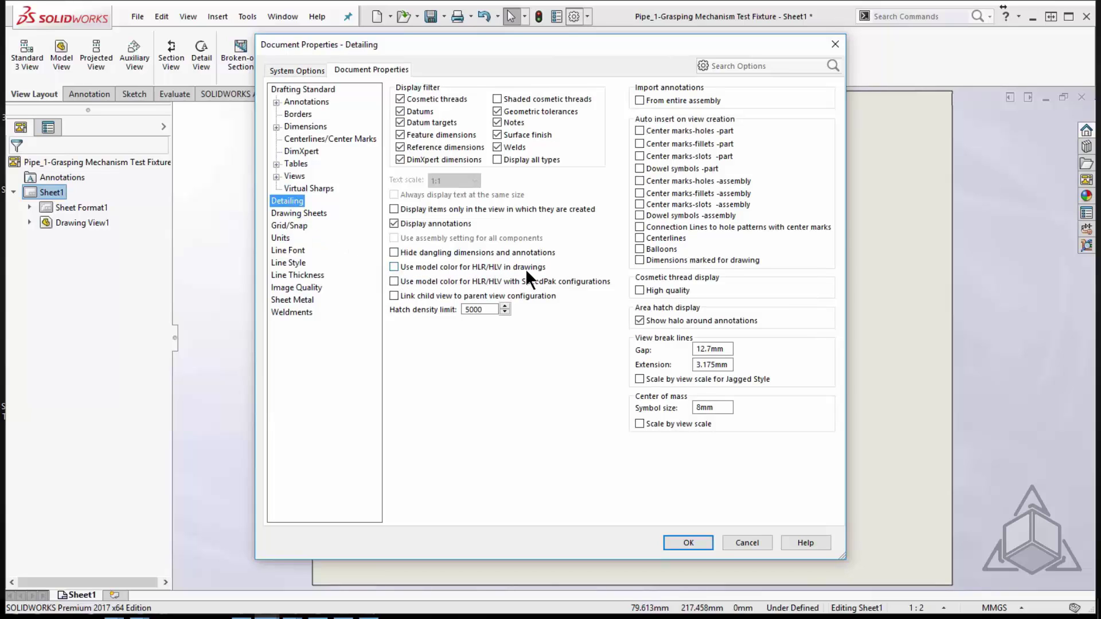
{"action": "left_click", "coordinate": [395, 266]}
- Apply the detailing option and close the Options dialog
{"action": "left_click", "coordinate": [677, 540]}
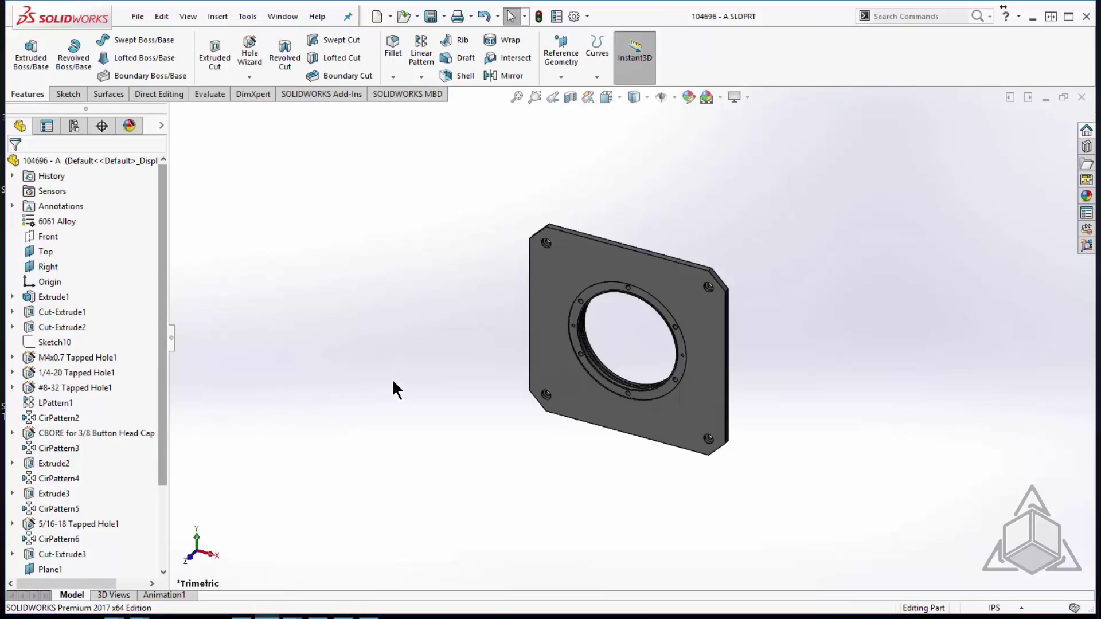
- Open 104696 - A.SLDDRW from Recent Documents and zoom in on the sheet
{"action": "key", "text": "r"}
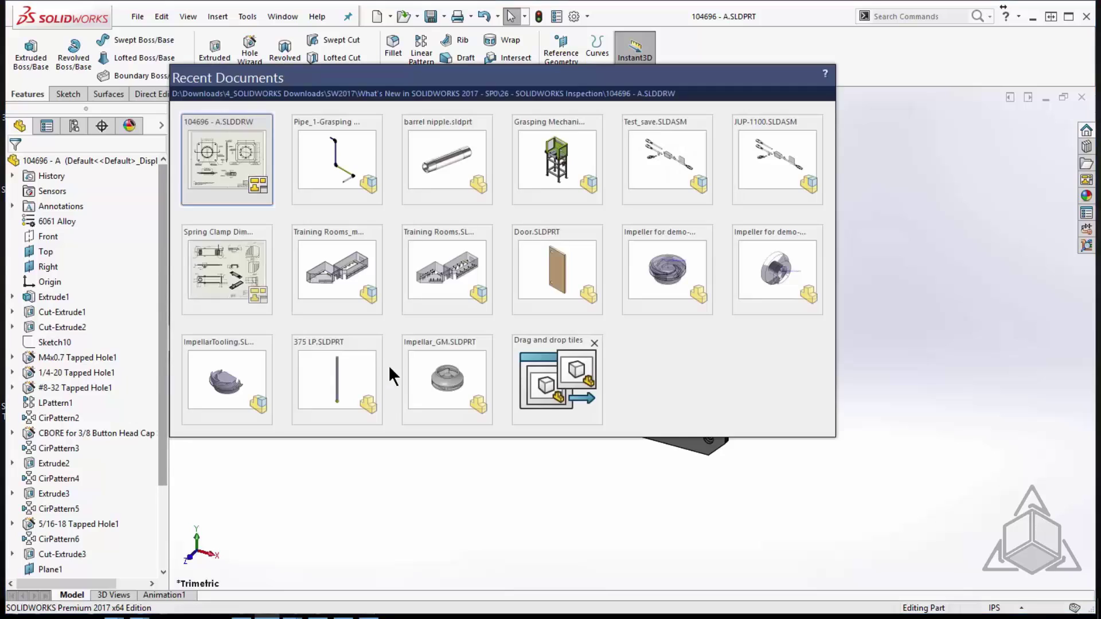
{"action": "left_click", "coordinate": [227, 156]}
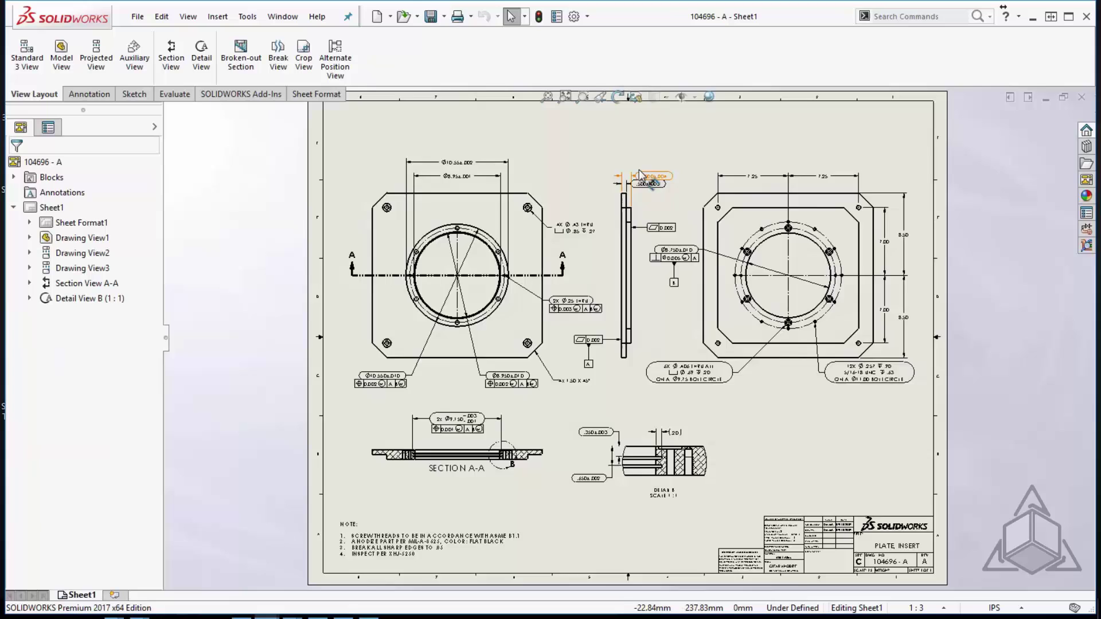
{"action": "scroll", "coordinate": [638, 205], "scroll_direction": "down", "scroll_amount": 5}
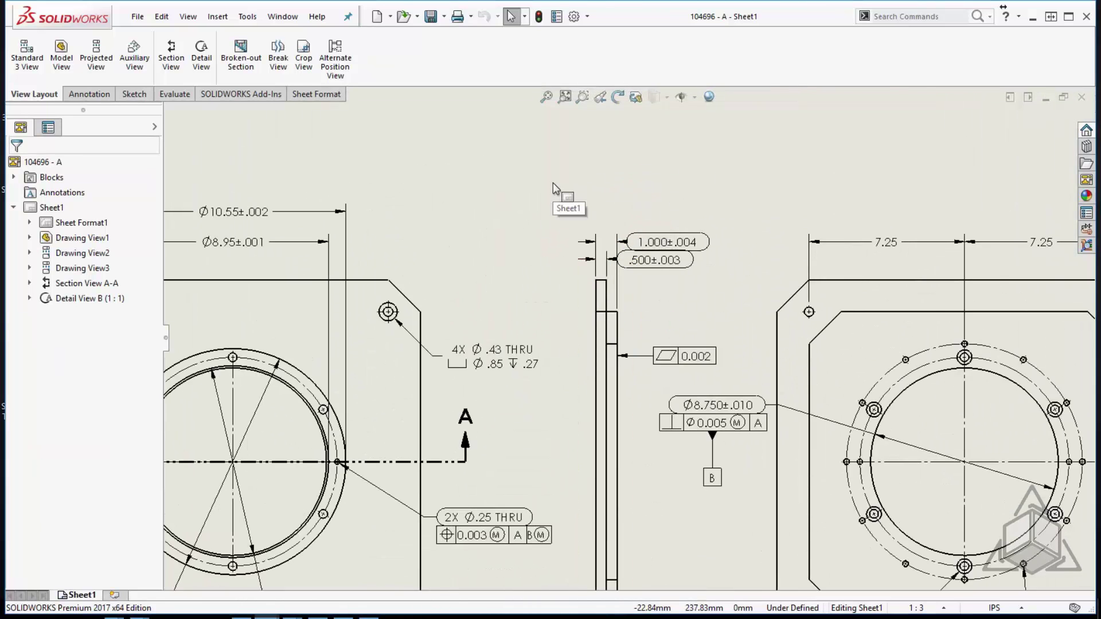
- Close the plate drawing and enable System Options > Colors 'Use specified color for changed drawing dimensions on open'
{"action": "left_click", "coordinate": [1081, 99]}
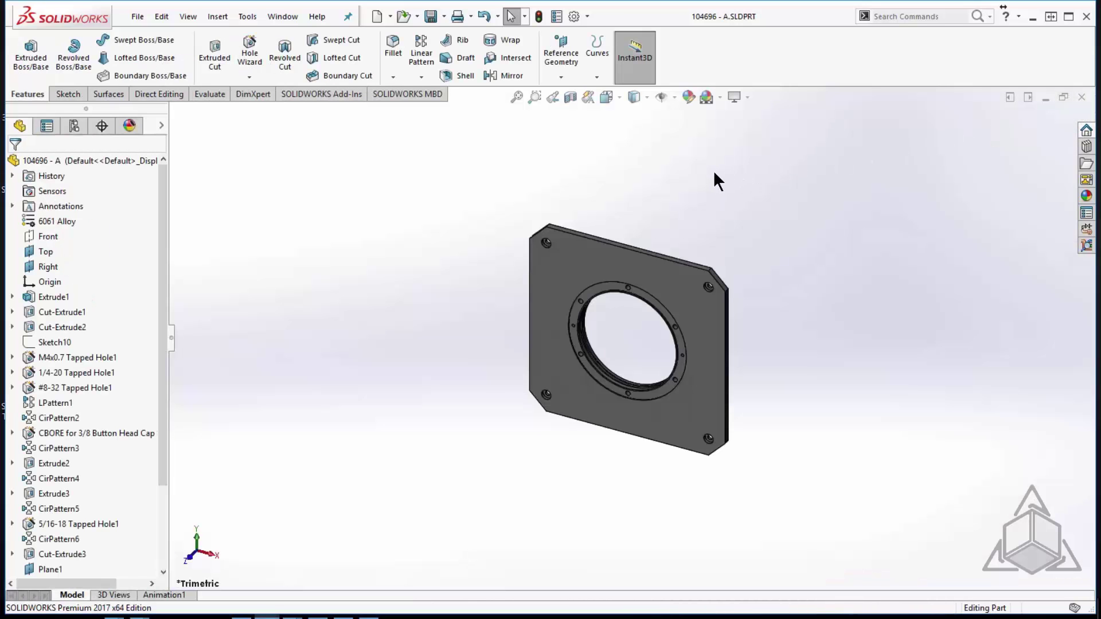
{"action": "left_click", "coordinate": [573, 16]}
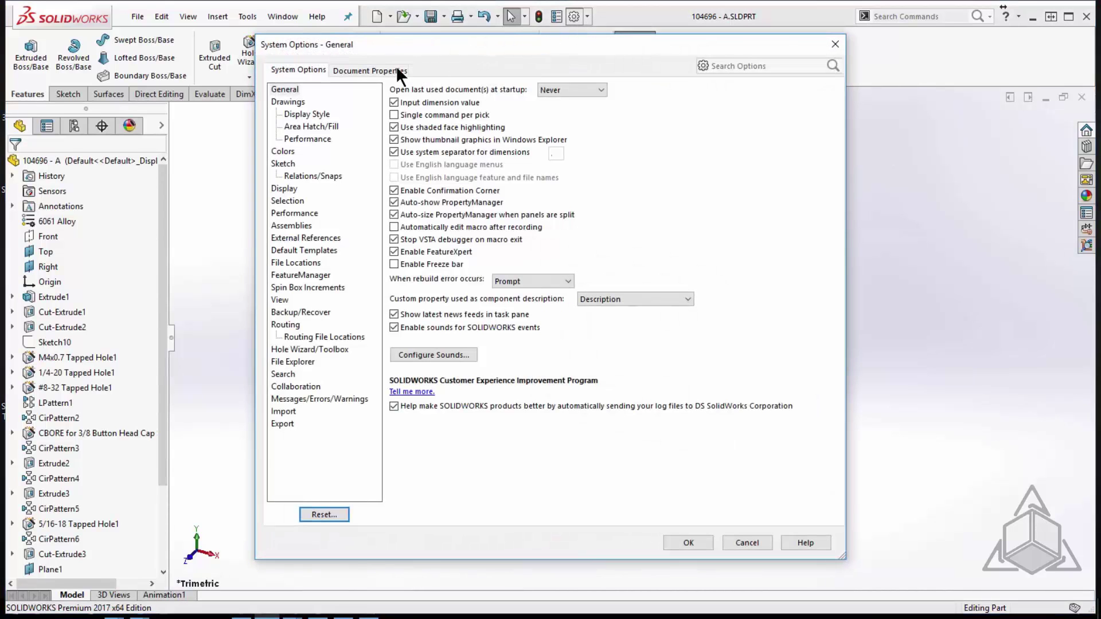
{"action": "left_click", "coordinate": [282, 152]}
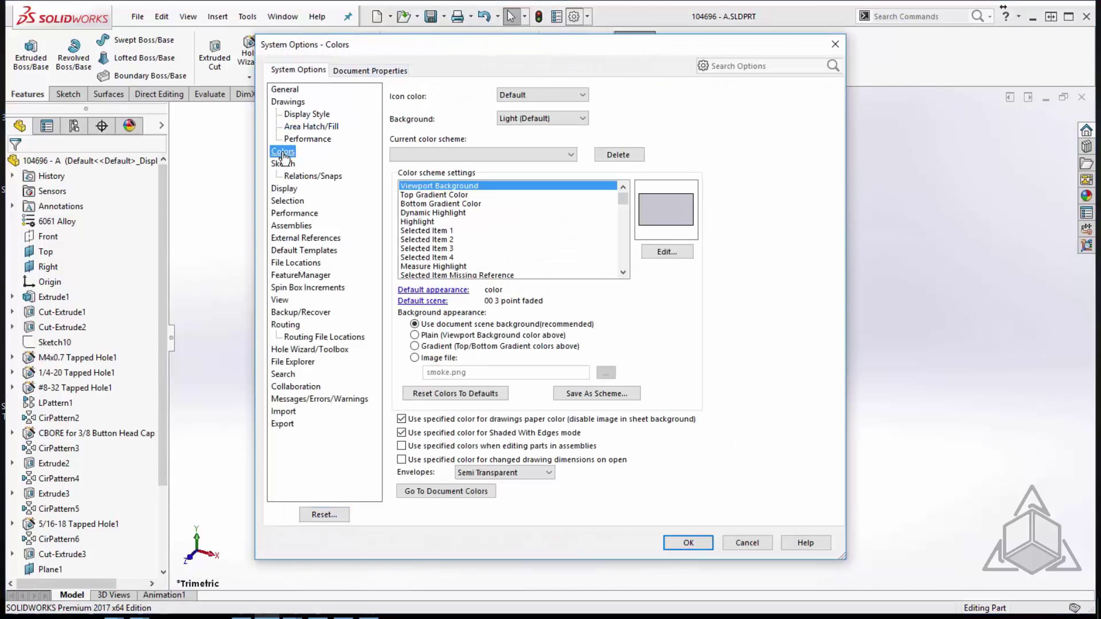
{"action": "left_click", "coordinate": [400, 460]}
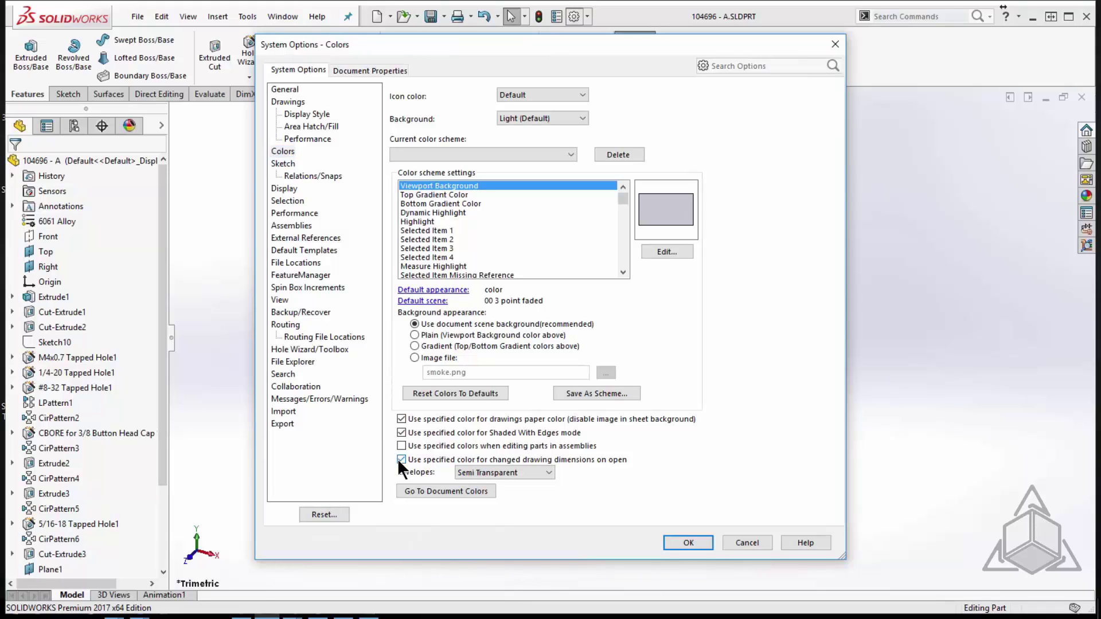
{"action": "left_click", "coordinate": [682, 544]}
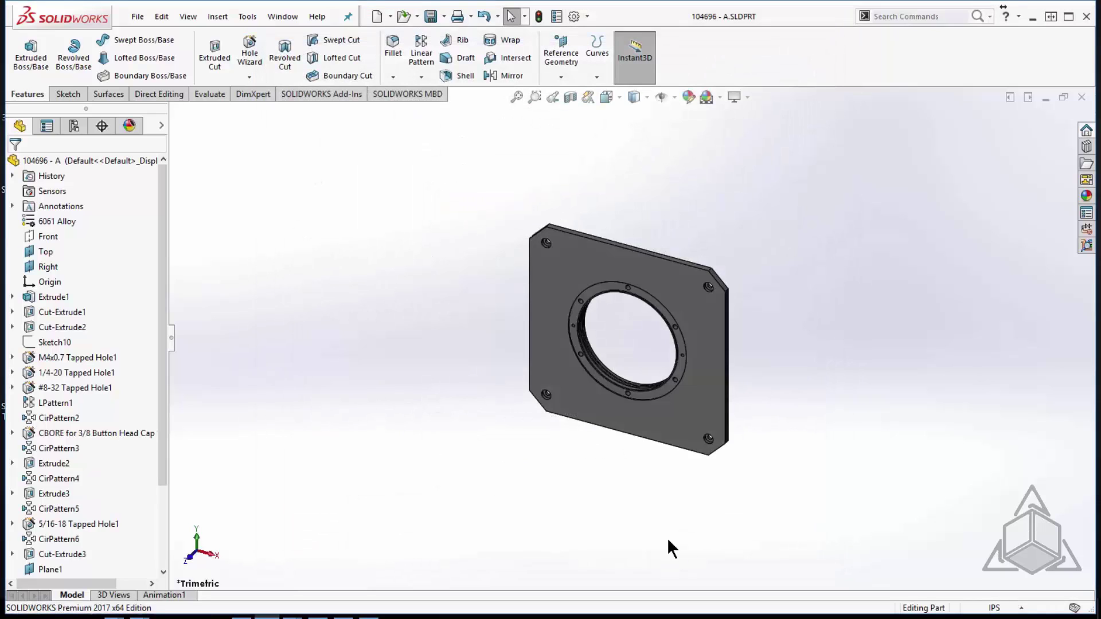
- Change the plate's Extrude1 thickness from 1.000 to 1.5 with its Instant3D dimension
{"action": "left_click", "coordinate": [696, 324]}
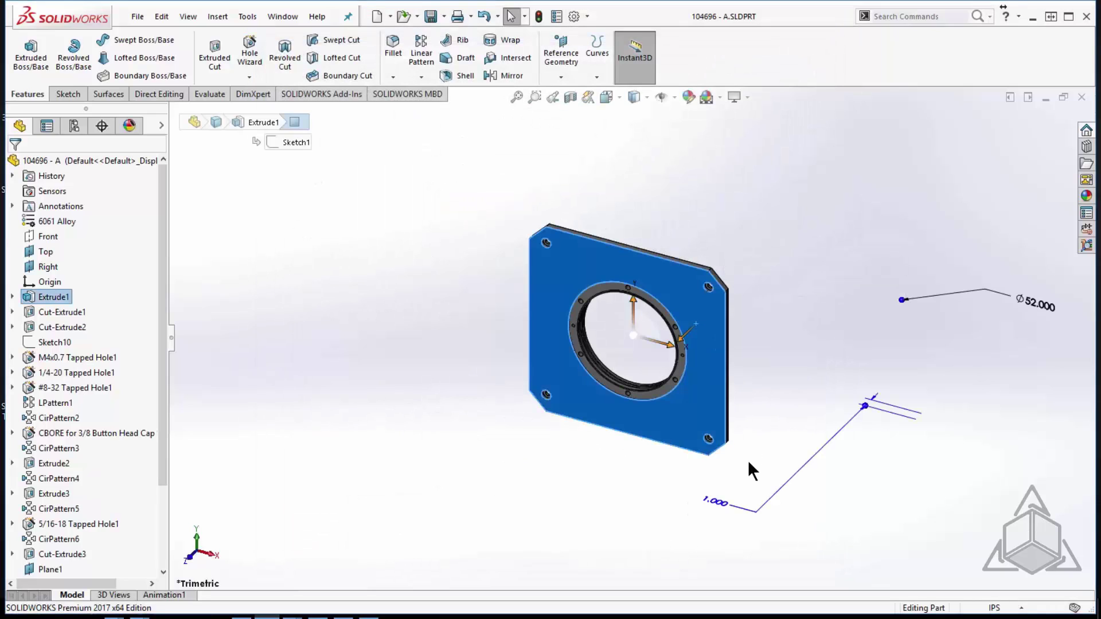
{"action": "left_click", "coordinate": [721, 507]}
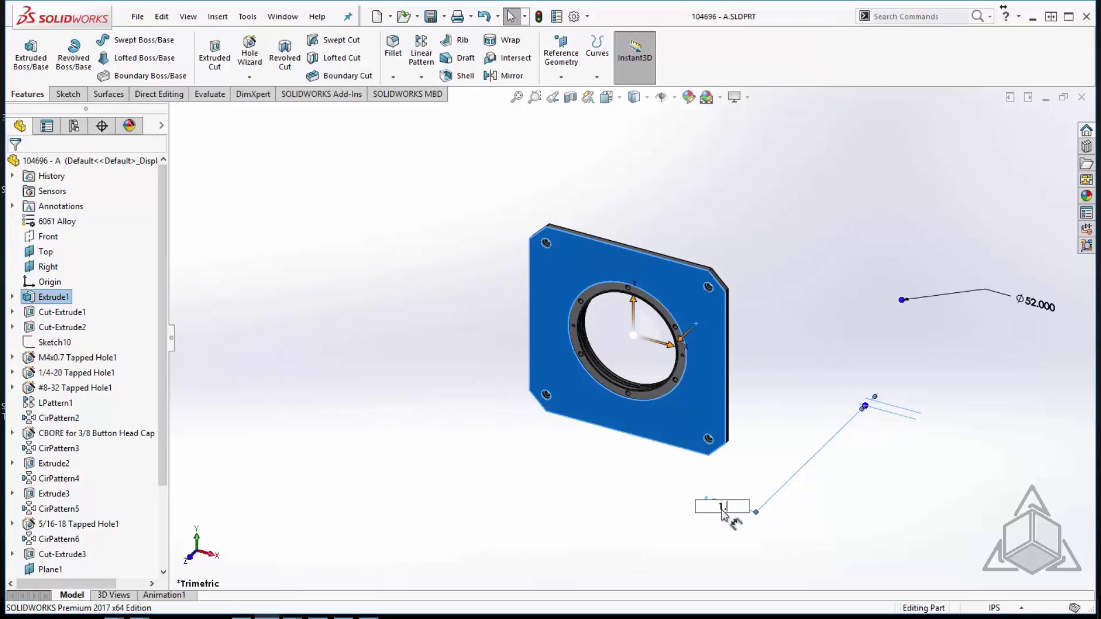
{"action": "type", "text": "5"}
{"action": "key", "text": "Return"}
{"action": "left_click", "coordinate": [784, 246]}
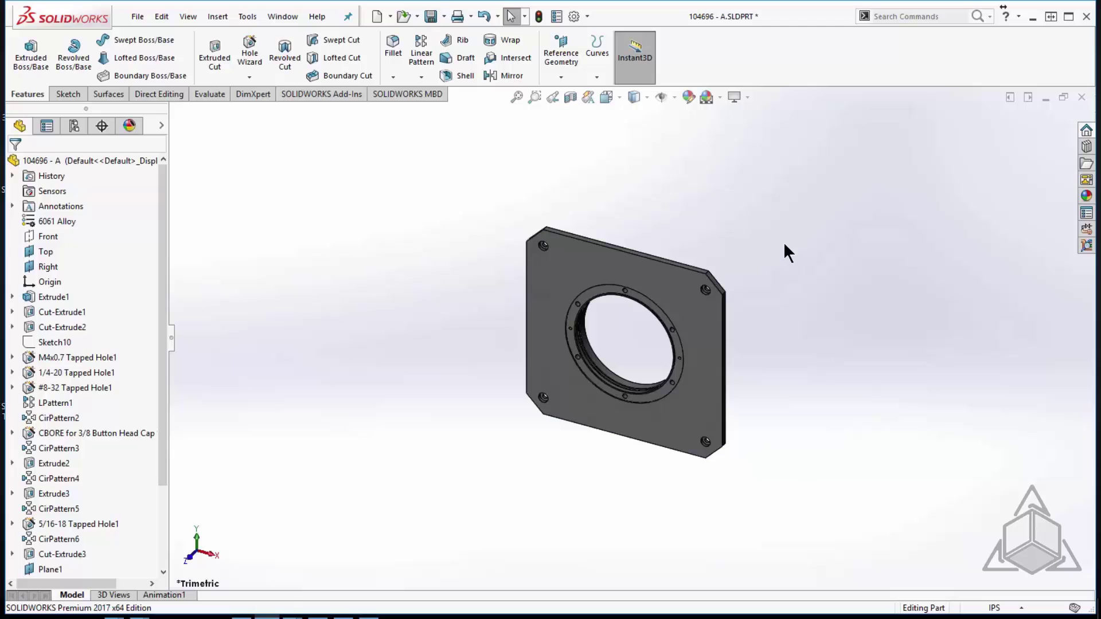
- Reopen the 104696 - A drawing and zoom in on the side view's top dimensions
{"action": "key", "text": "r"}
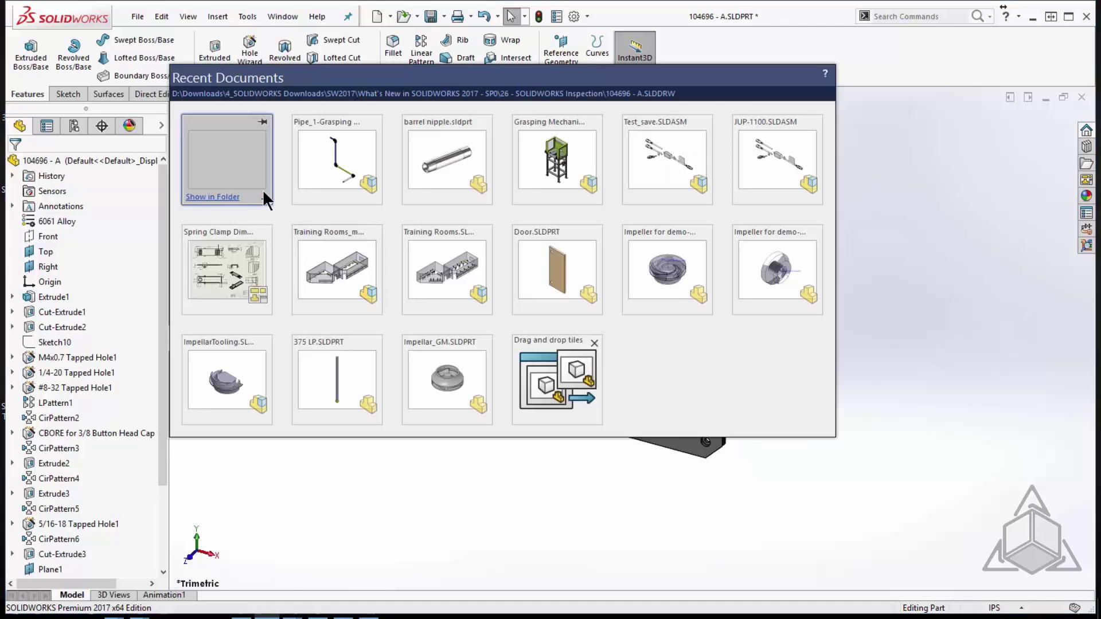
{"action": "left_click", "coordinate": [239, 171]}
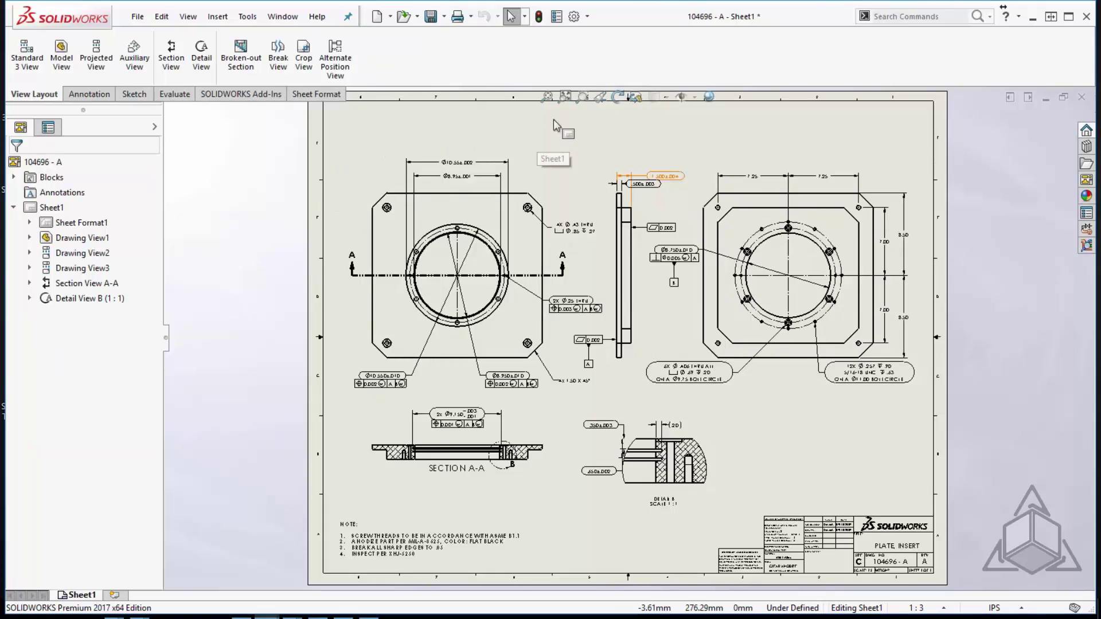
{"action": "left_click", "coordinate": [582, 96]}
{"action": "left_click_drag", "start_coordinate": [584, 134], "coordinate": [711, 237]}
{"action": "left_click", "coordinate": [585, 103]}
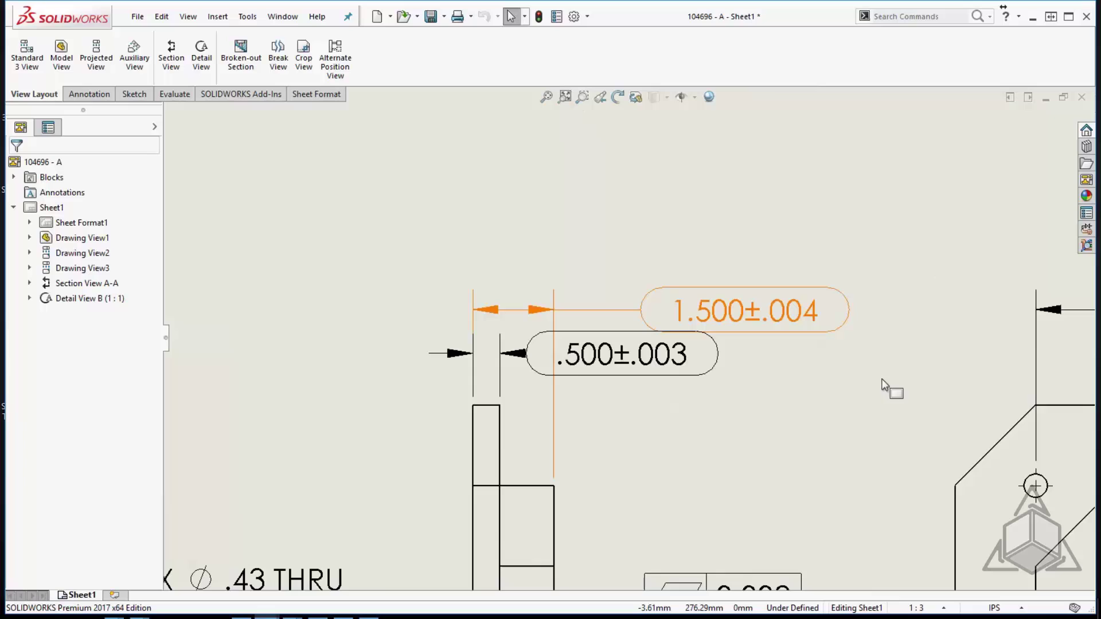
- Nudge the 1.500±.004 dimension slightly upward, then fit the whole sheet in the window
{"action": "mouse_move", "coordinate": [760, 320]}
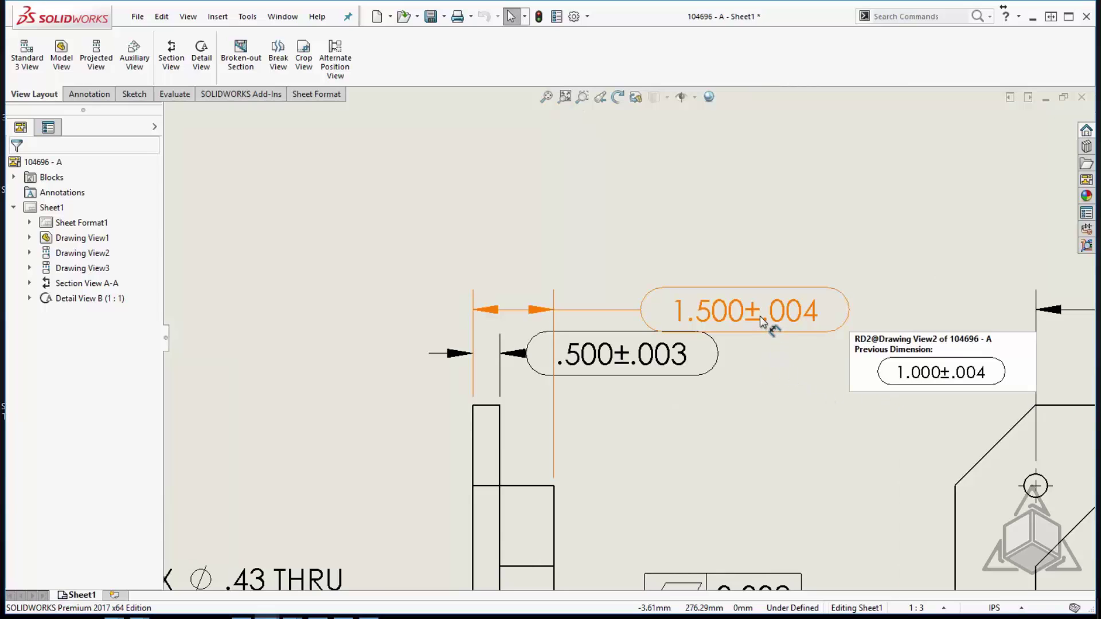
{"action": "left_click_drag", "start_coordinate": [759, 315], "coordinate": [760, 299]}
{"action": "left_click", "coordinate": [767, 356]}
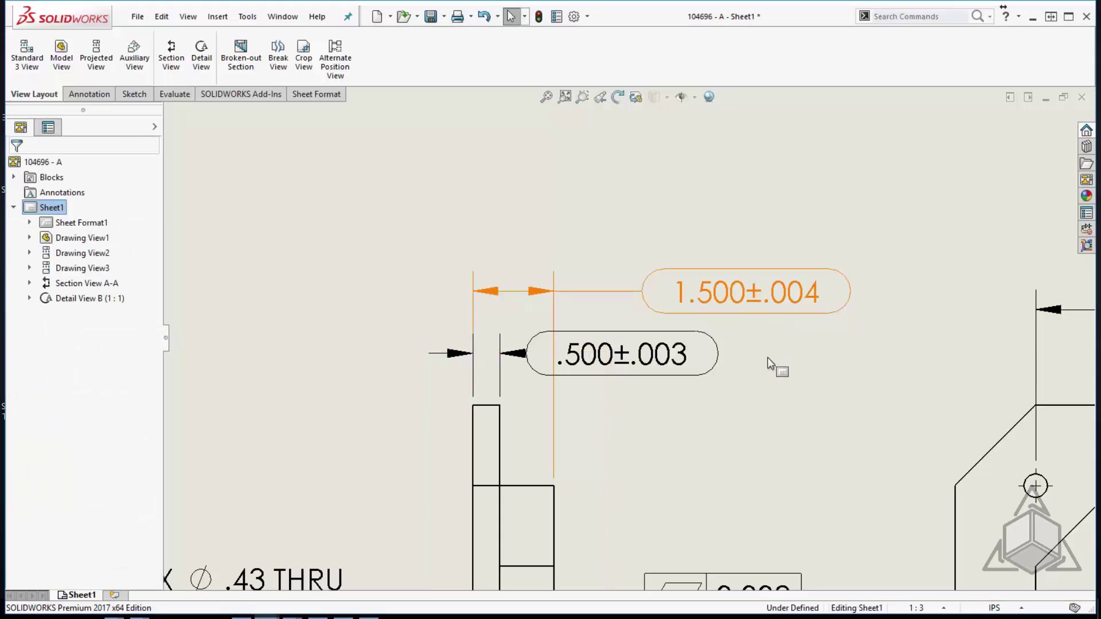
{"action": "key", "text": "f"}
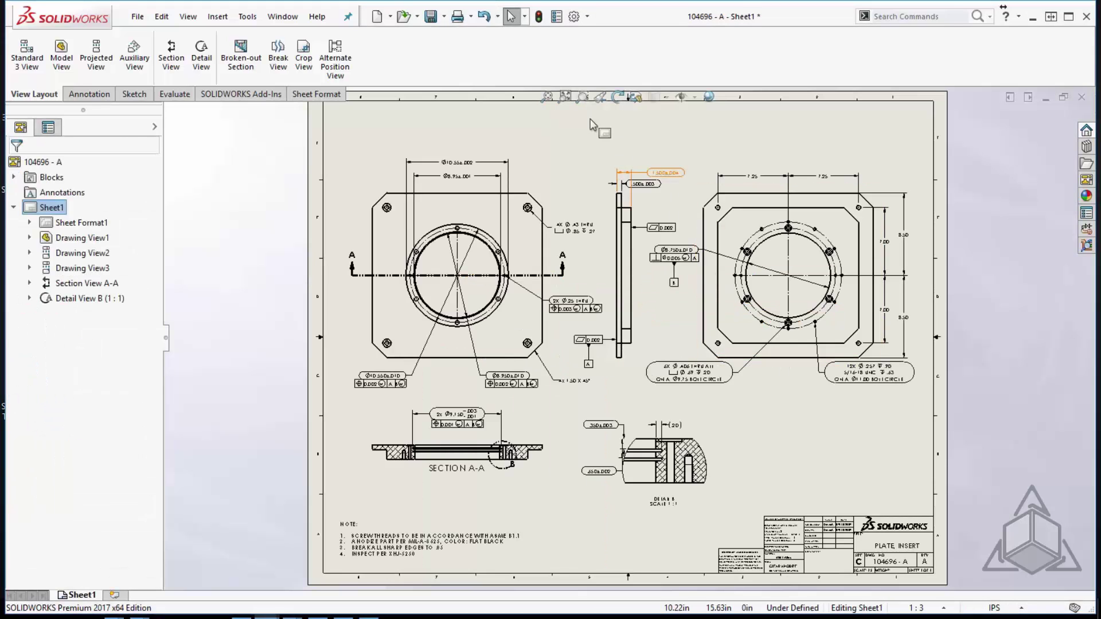
{"action": "left_click", "coordinate": [563, 95]}
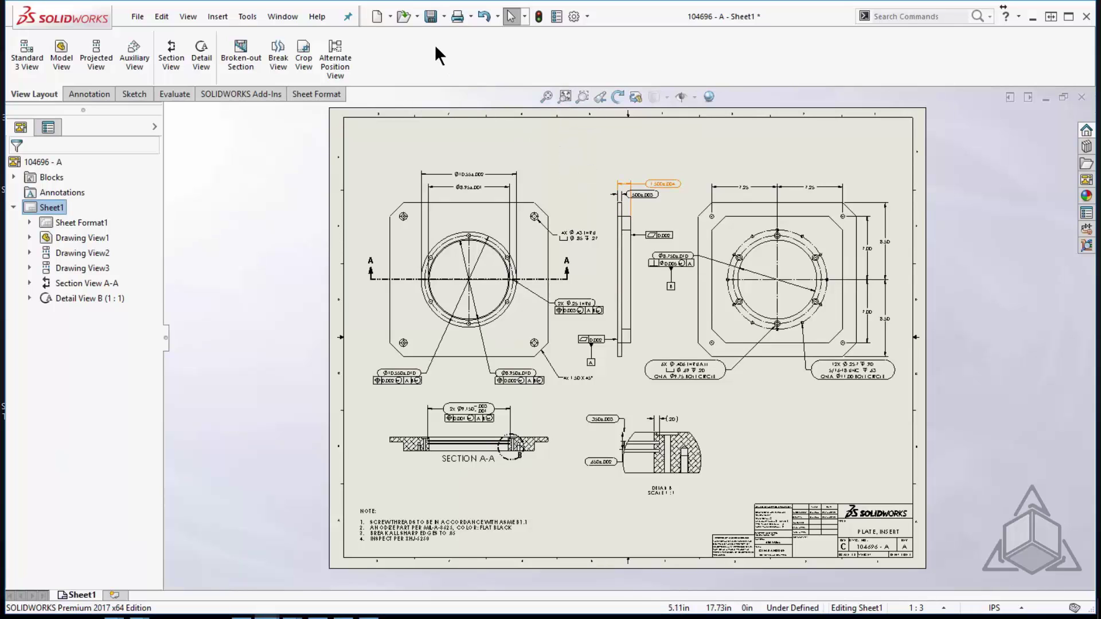
- Save the plate drawing together with its modified part via Save All, then close it
{"action": "left_click", "coordinate": [429, 18]}
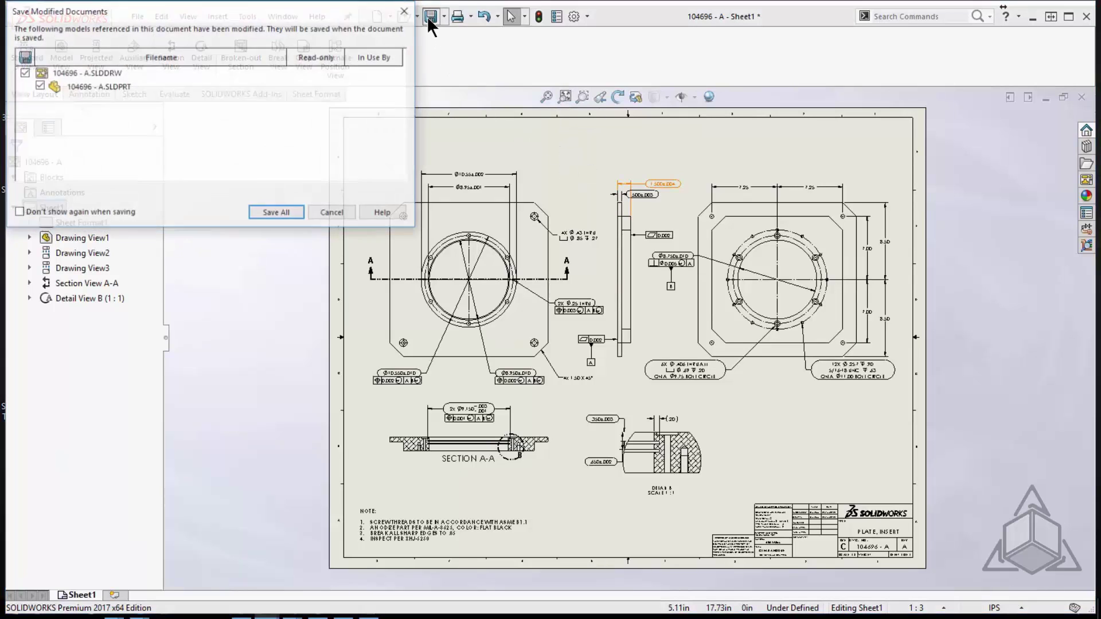
{"action": "left_click", "coordinate": [286, 213]}
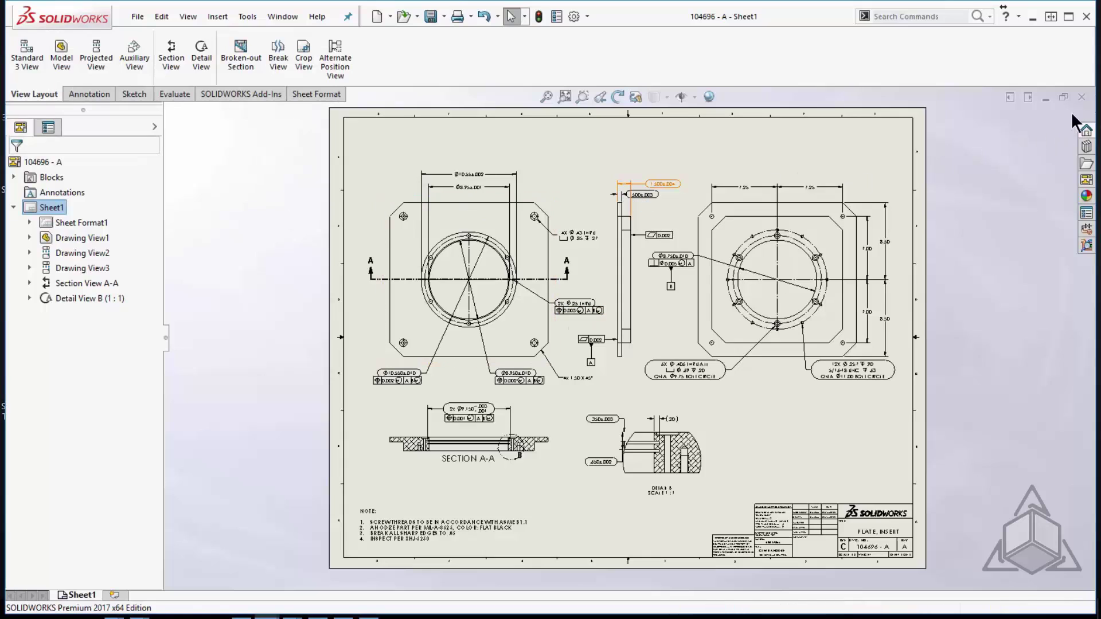
{"action": "left_click", "coordinate": [1081, 97]}
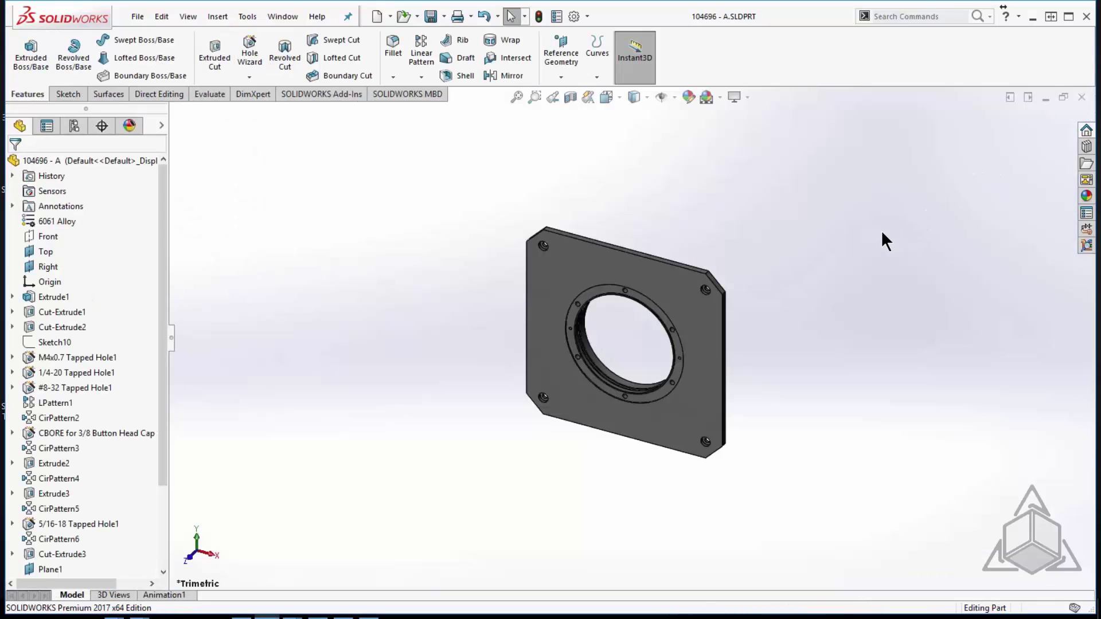
- Reopen the 104696 - A drawing from Recent Documents and zoom in on the 1.500±.004 dimension
{"action": "key", "text": "r"}
{"action": "left_click", "coordinate": [267, 167]}
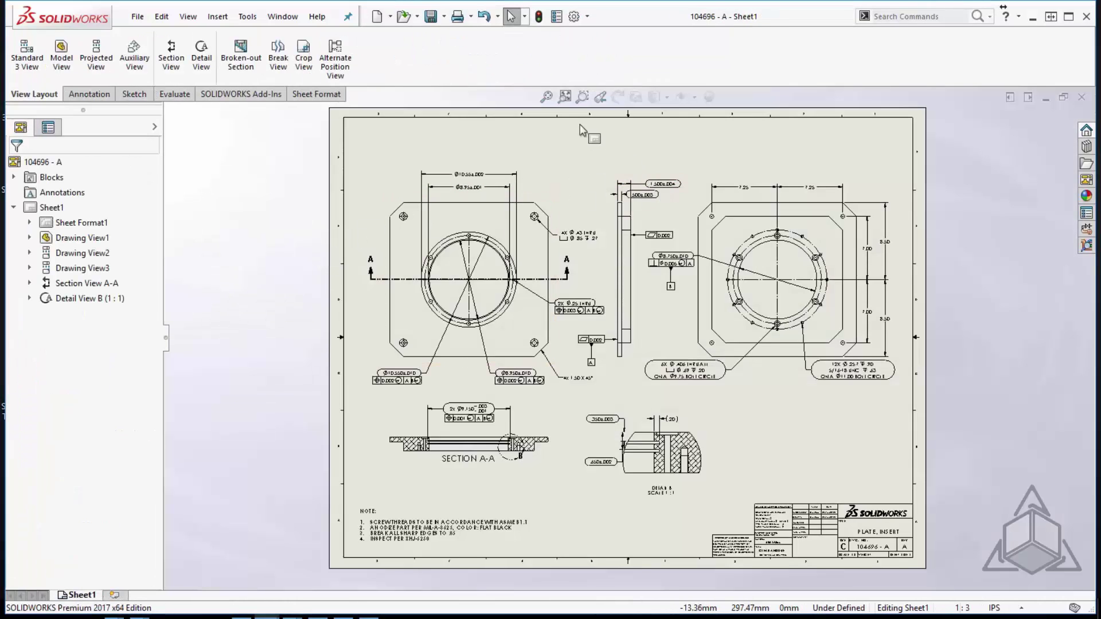
{"action": "left_click", "coordinate": [582, 97]}
{"action": "left_click_drag", "start_coordinate": [583, 129], "coordinate": [693, 227]}
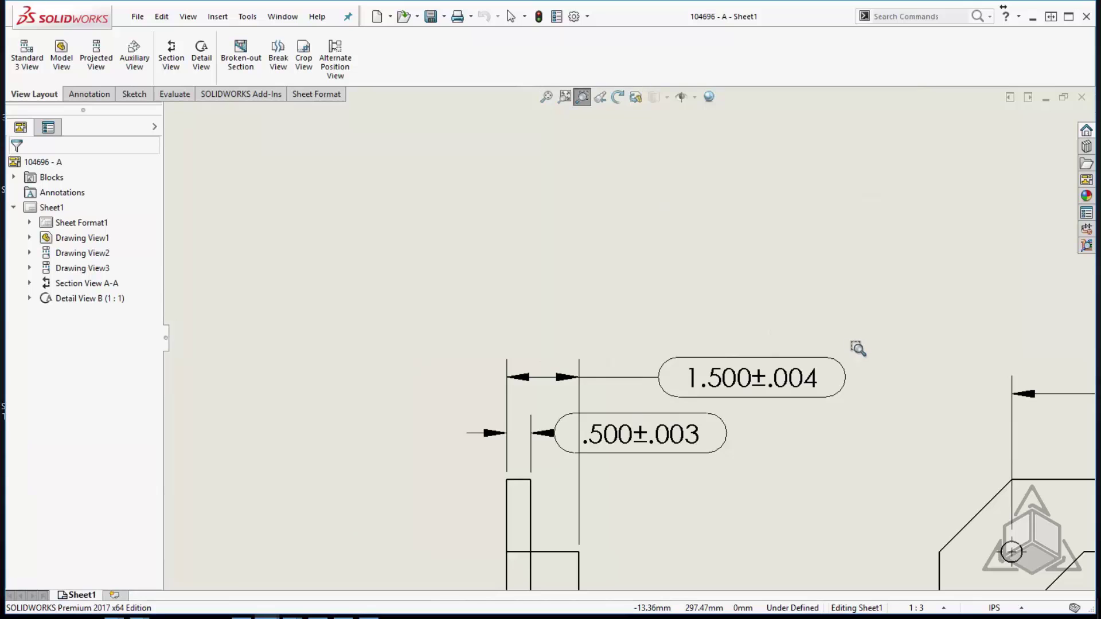
{"action": "left_click", "coordinate": [582, 96]}
- On the Shaft drawing, view the saved Callout, Jogs and TBW named views, then refit the sheet
{"action": "left_click", "coordinate": [561, 97]}
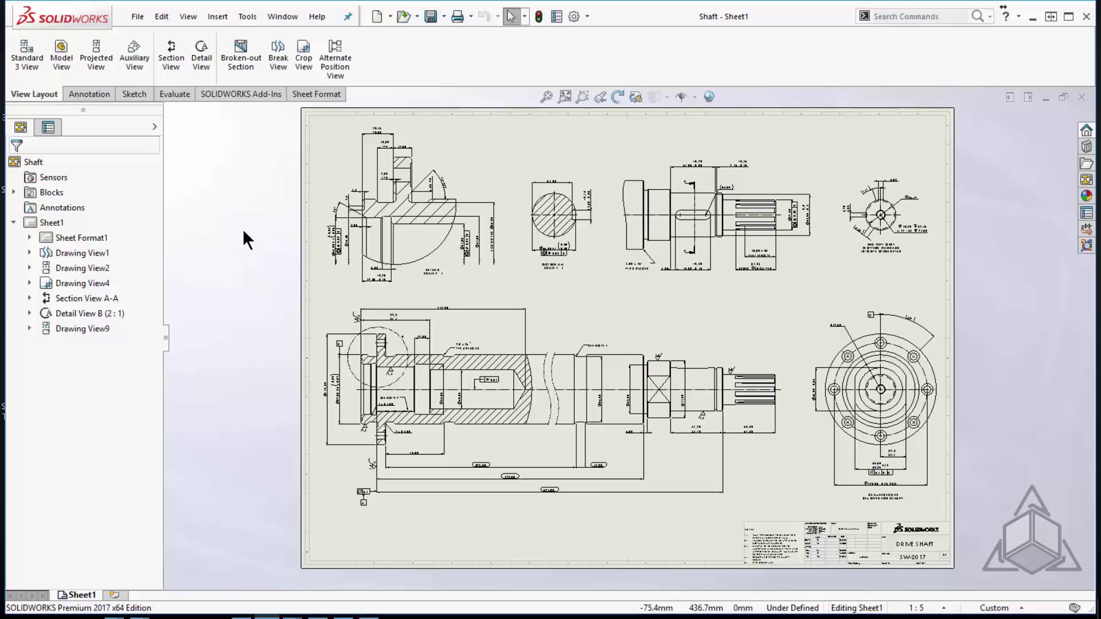
{"action": "key", "text": "space"}
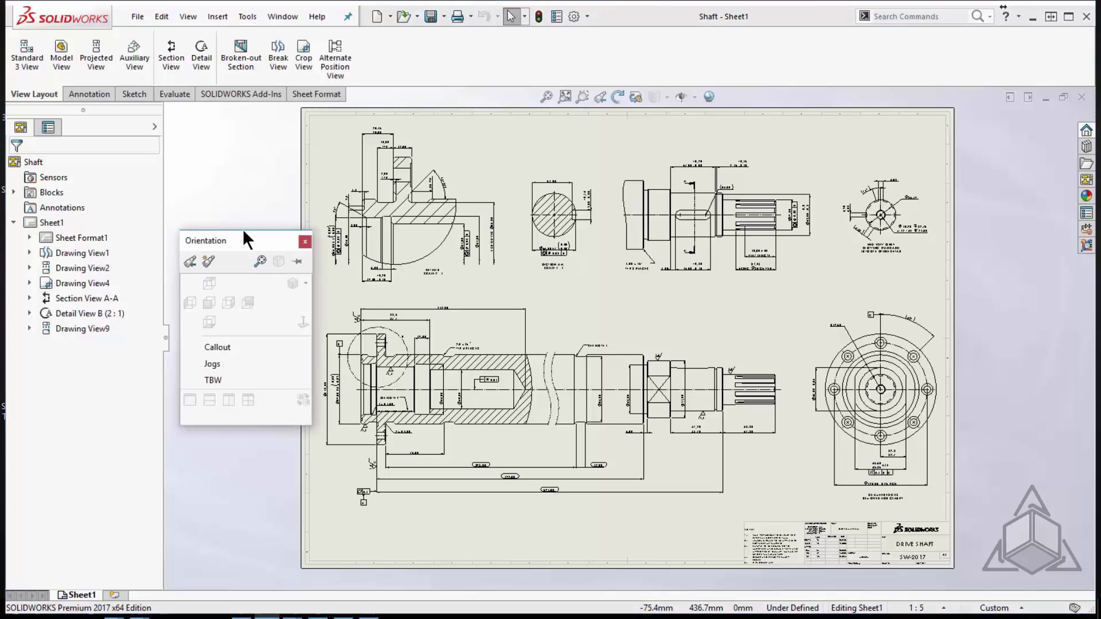
{"action": "mouse_move", "coordinate": [229, 343]}
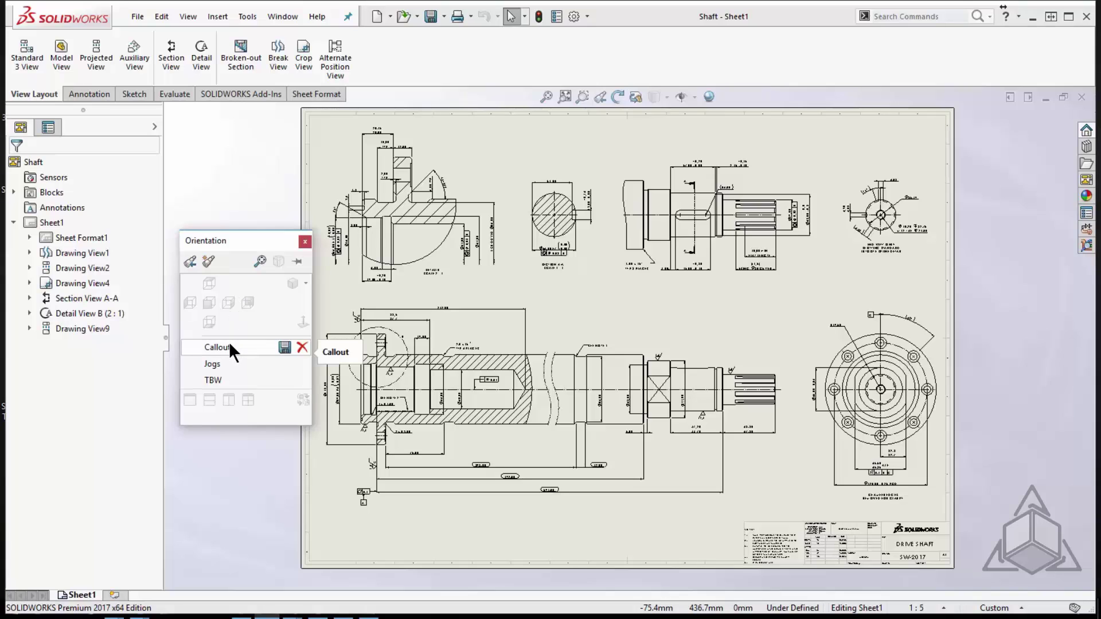
{"action": "left_click", "coordinate": [230, 344]}
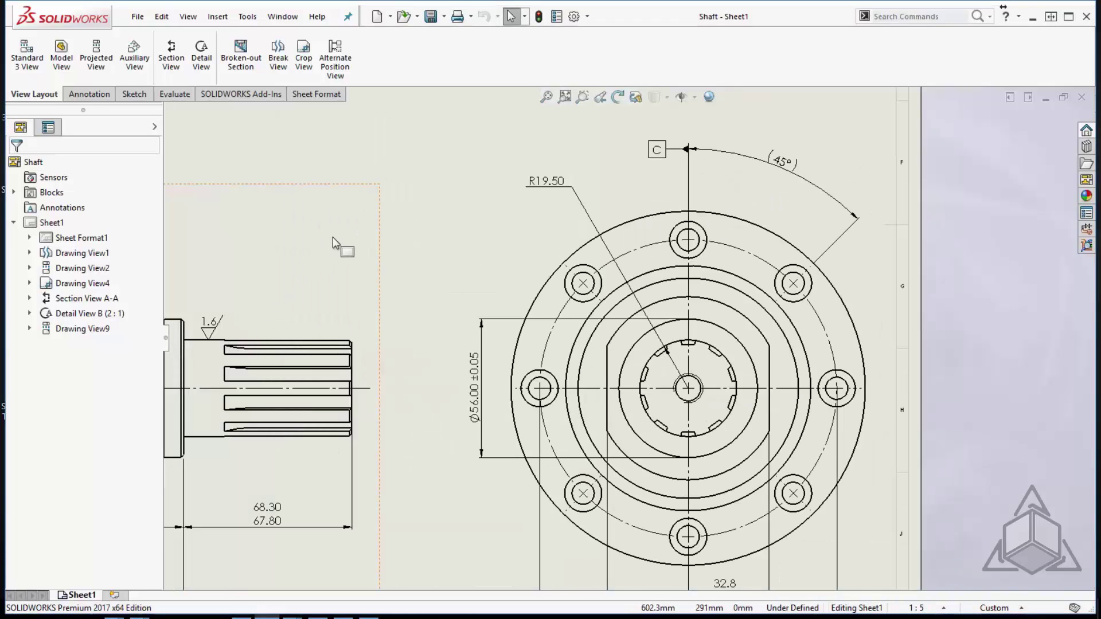
{"action": "key", "text": "space"}
{"action": "left_click", "coordinate": [264, 252]}
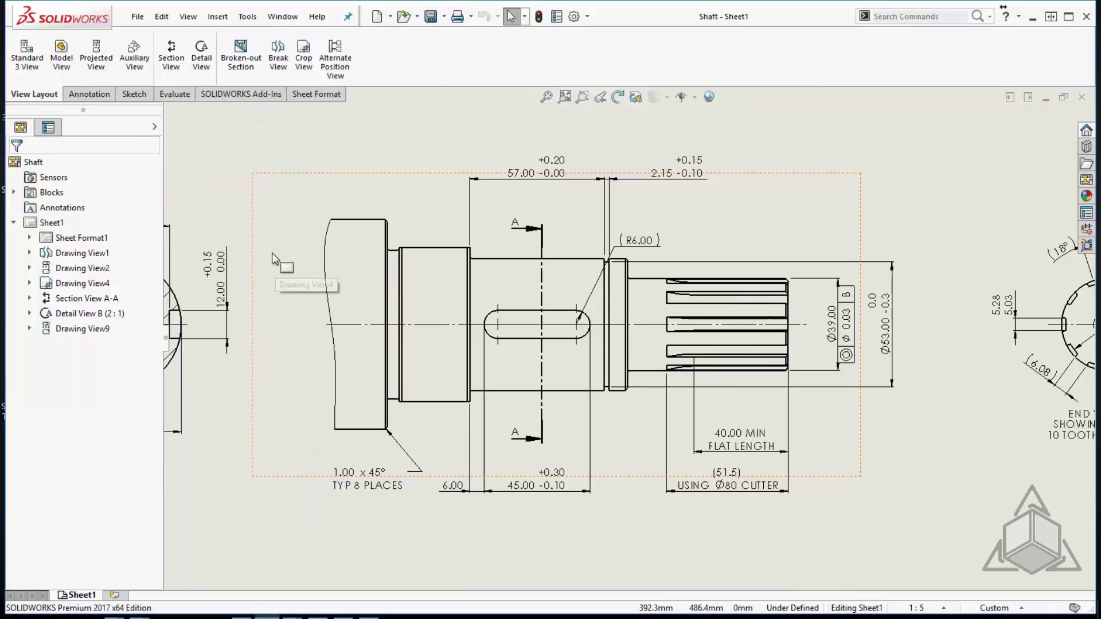
{"action": "key", "text": "space"}
{"action": "left_click", "coordinate": [231, 267]}
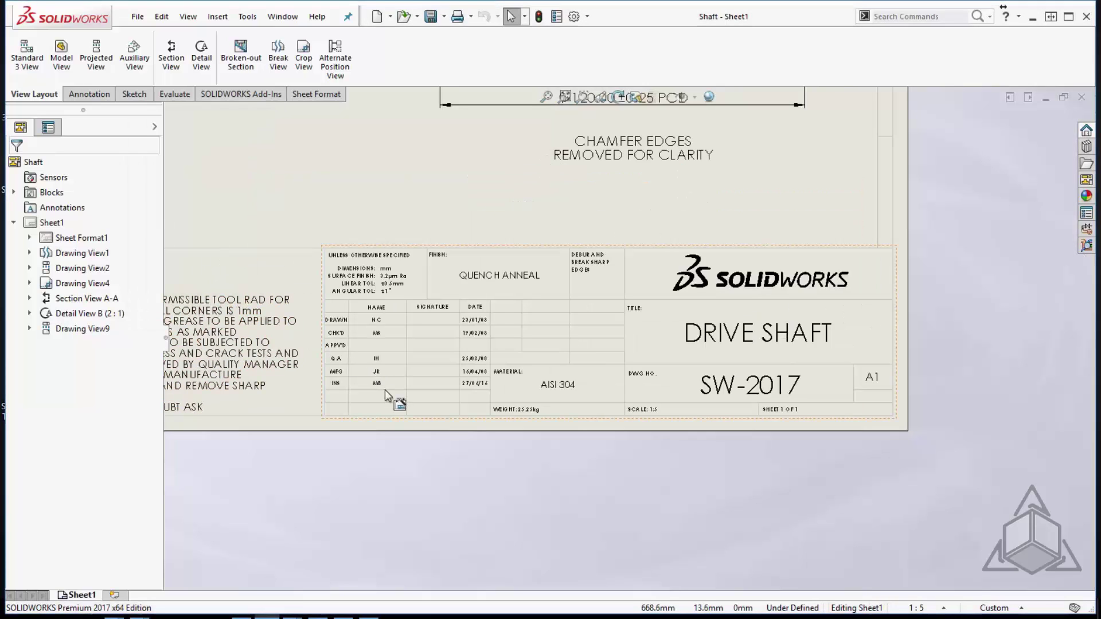
{"action": "left_click", "coordinate": [565, 97]}
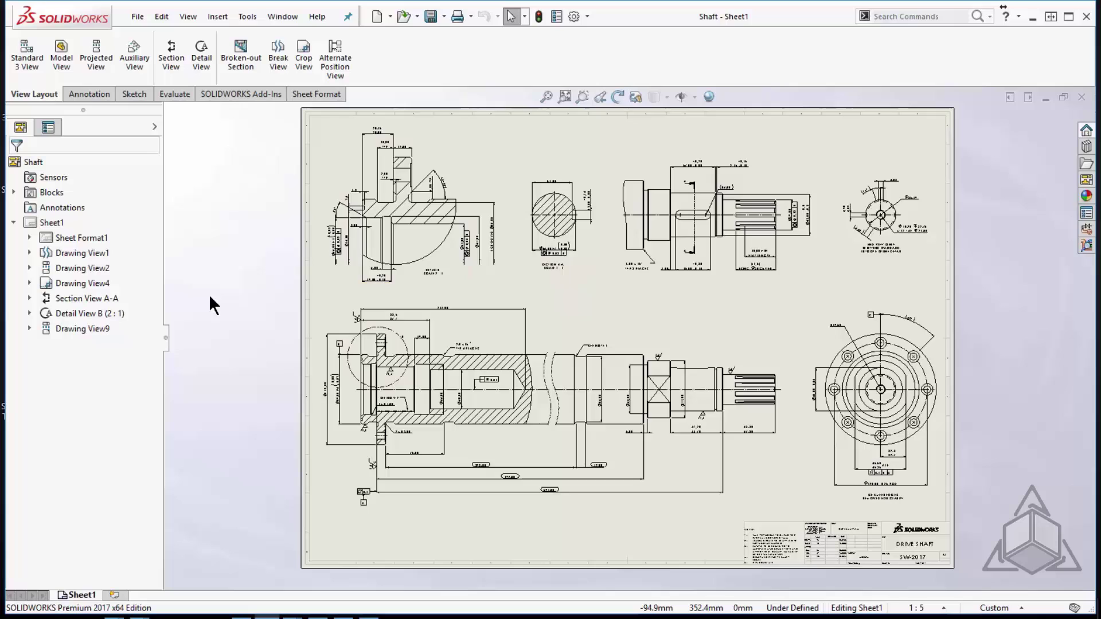
- Zoom to Section View A-A and save that framing as a named view 'Sect A-A'
{"action": "right_click", "coordinate": [104, 298]}
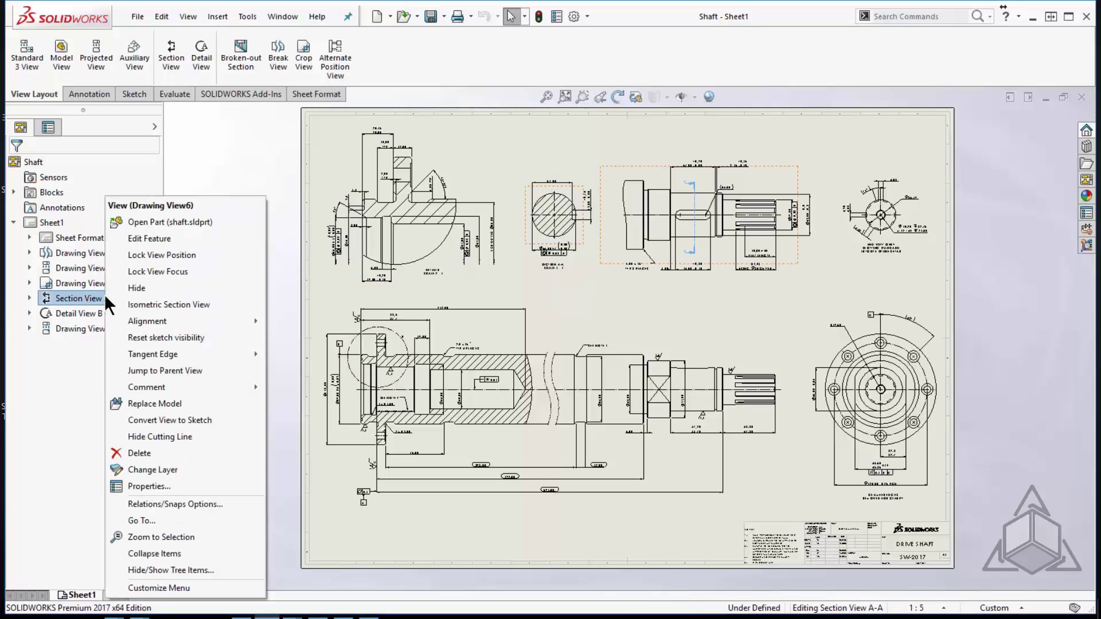
{"action": "left_click", "coordinate": [143, 538]}
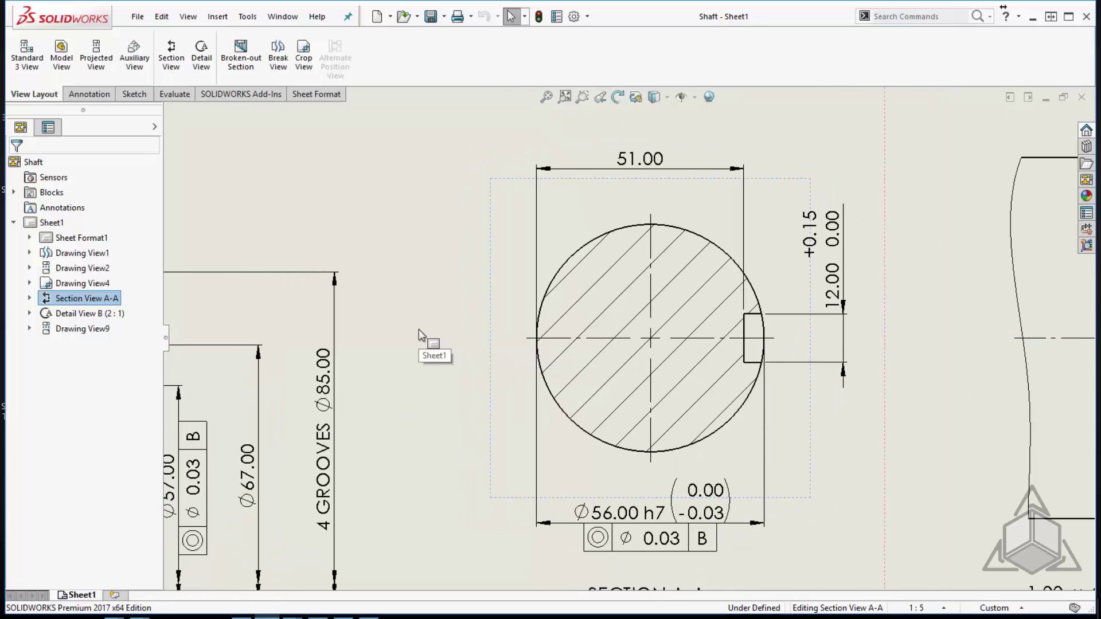
{"action": "key", "text": "space"}
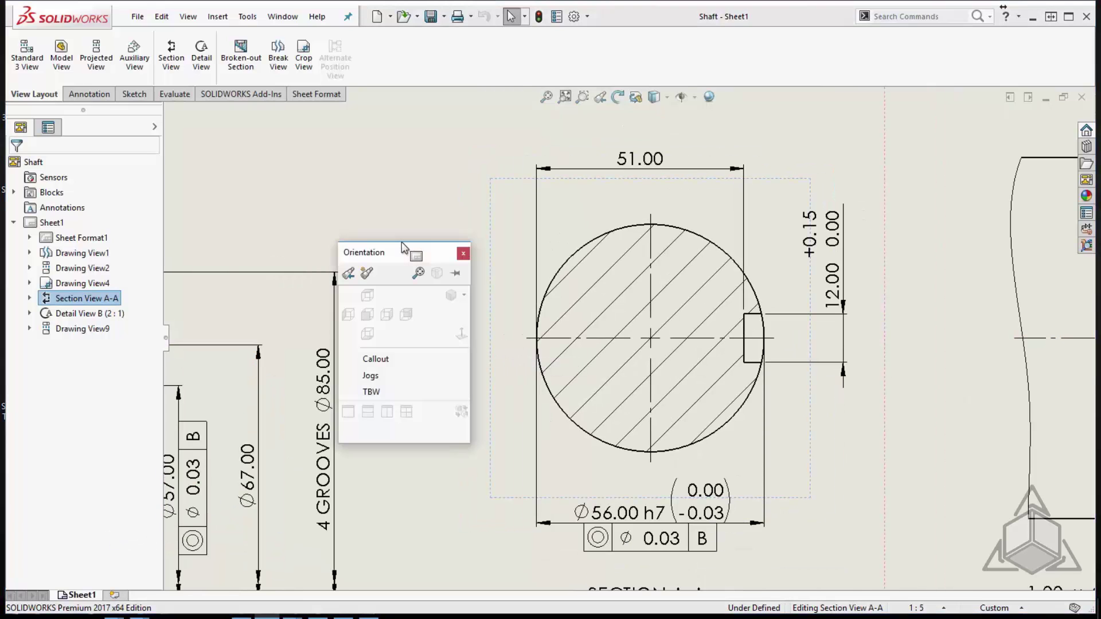
{"action": "left_click", "coordinate": [367, 270]}
{"action": "type", "text": "Sec"}
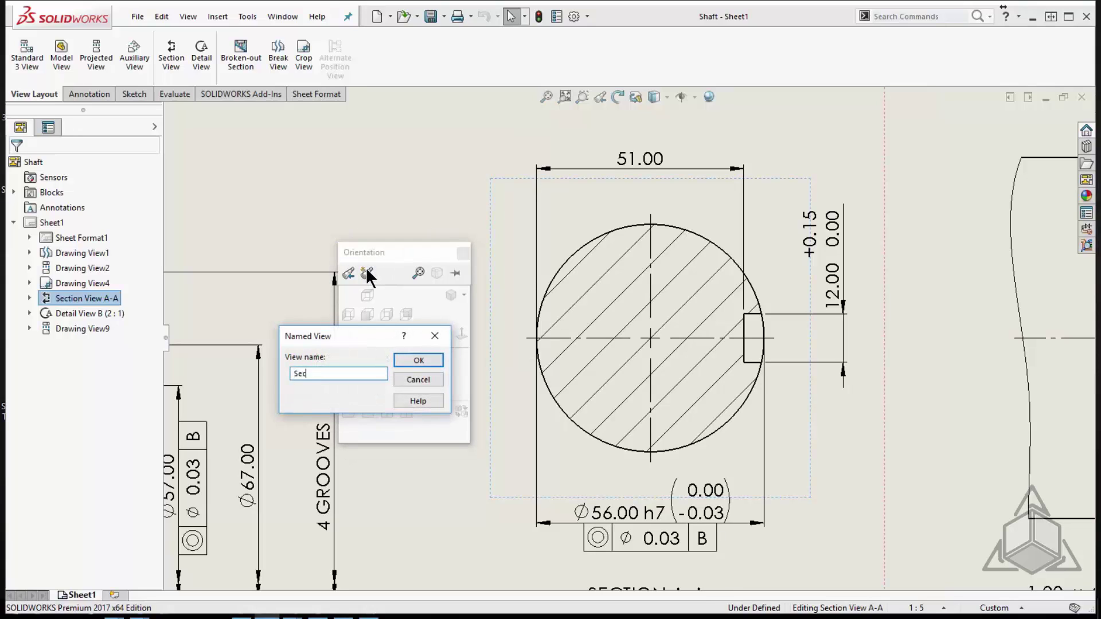
{"action": "type", "text": "t A-A"}
{"action": "key", "text": "Return"}
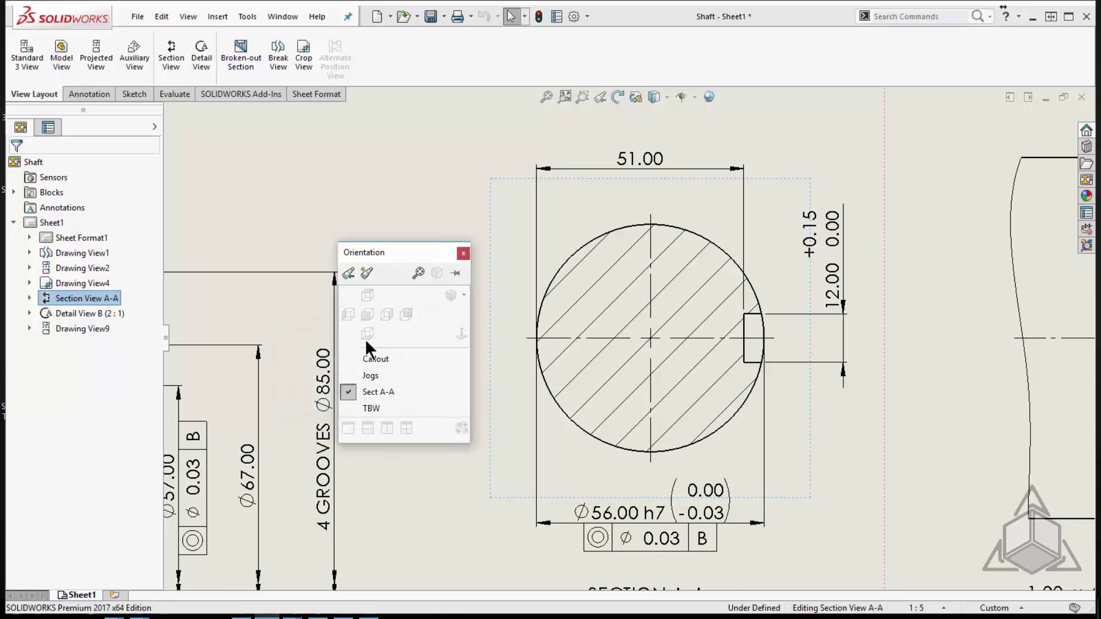
- Test the new view by jumping to the Callout view and back to Sect A-A
{"action": "left_click", "coordinate": [368, 360]}
{"action": "key", "text": "space"}
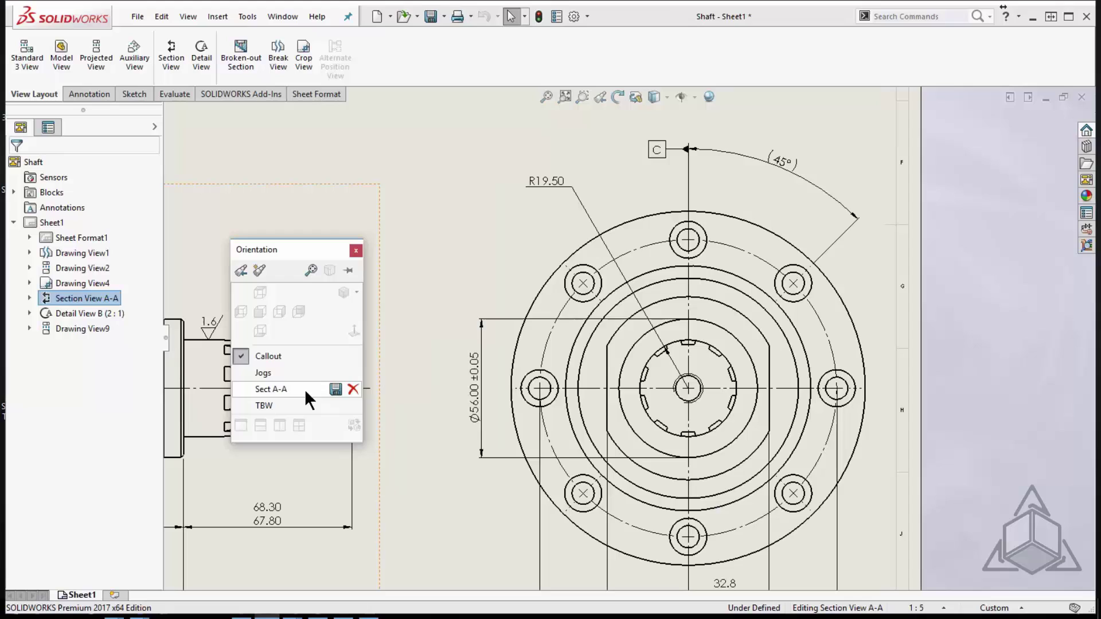
{"action": "left_click", "coordinate": [270, 390]}
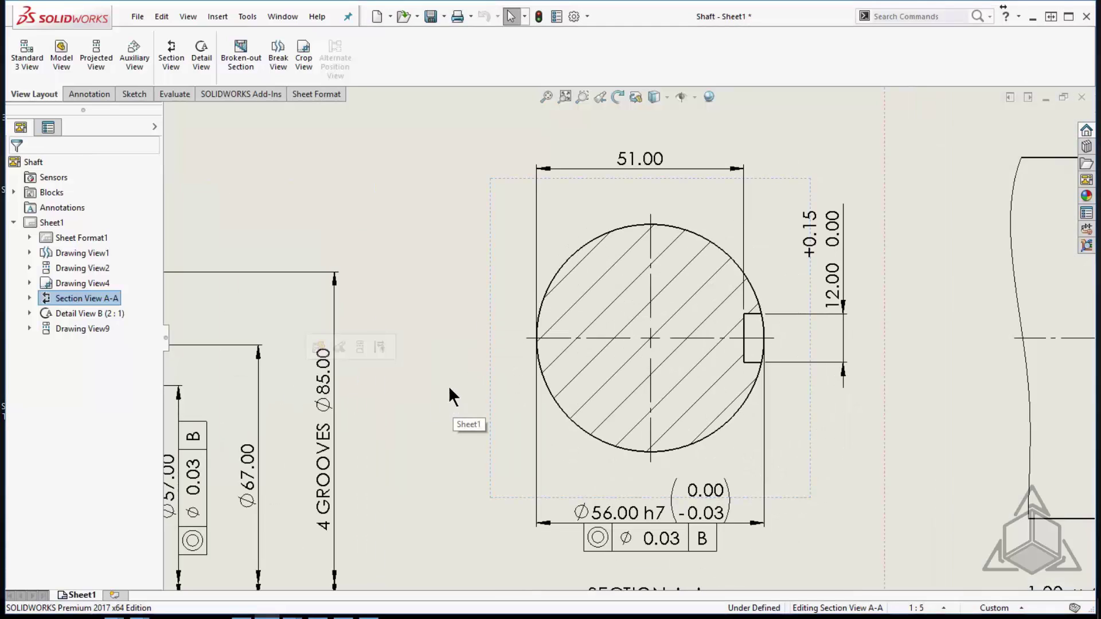
{"action": "left_click", "coordinate": [566, 96]}
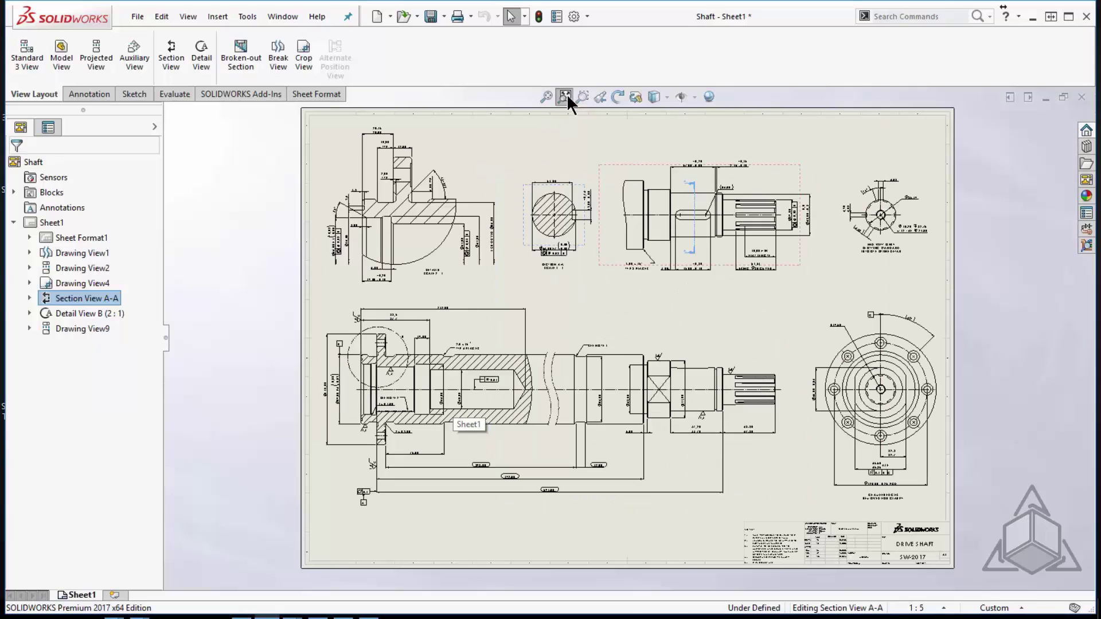